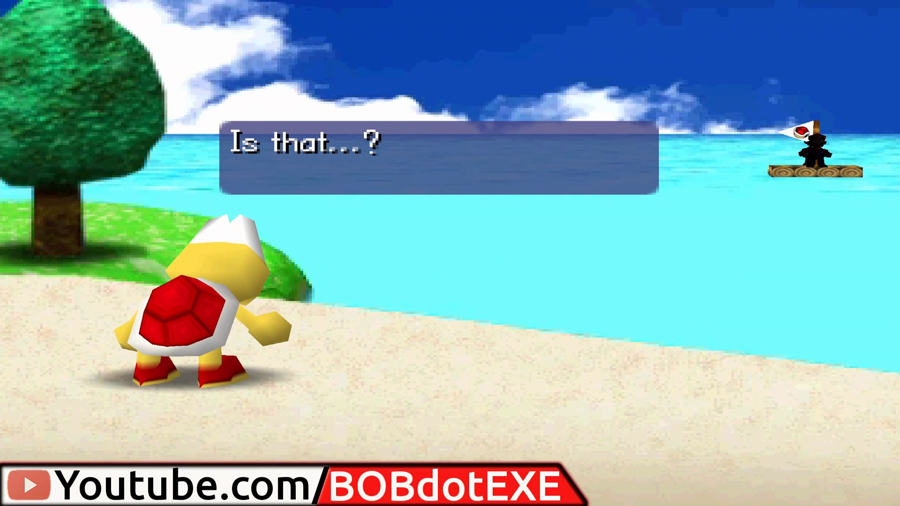
Choose Luigi on Player Select, confirm Yes, and advance past the 'It's Luigi!' line.
key(Right)
key(Right)
key(Left)
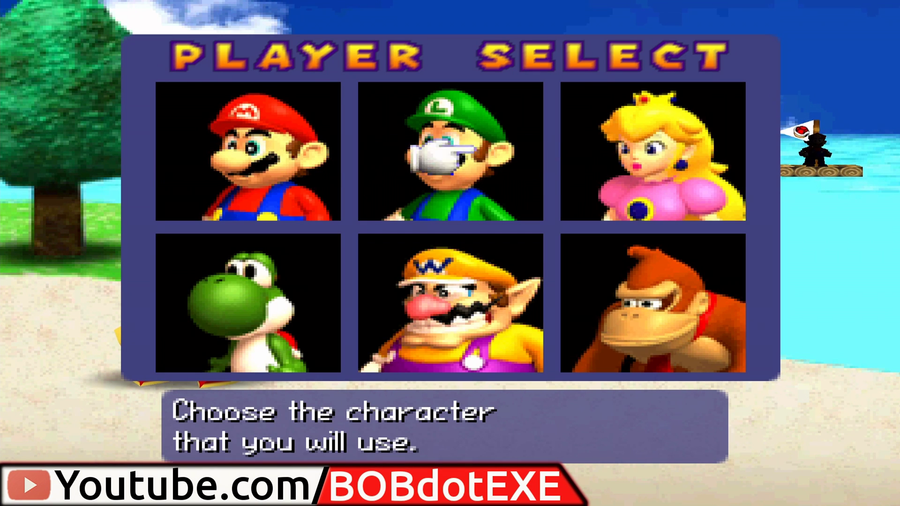
key(Return)
key(Return)
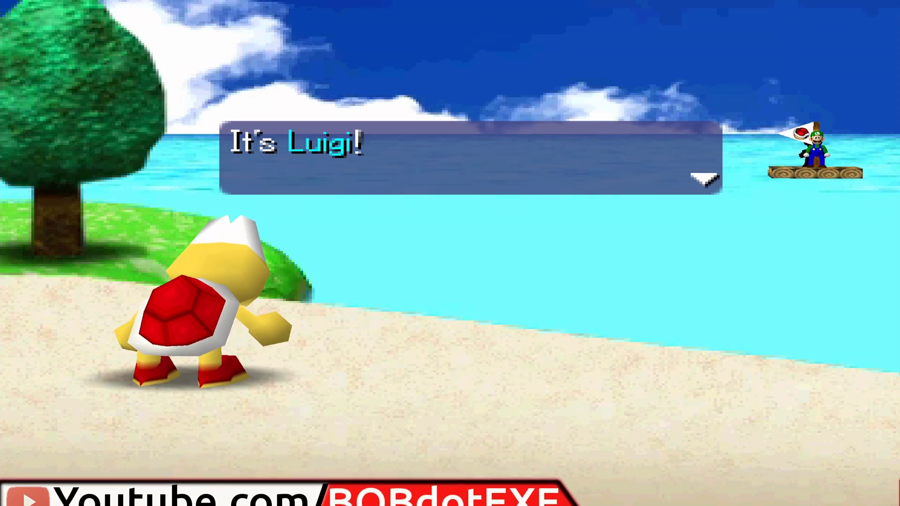
key(Return)
key(Return)
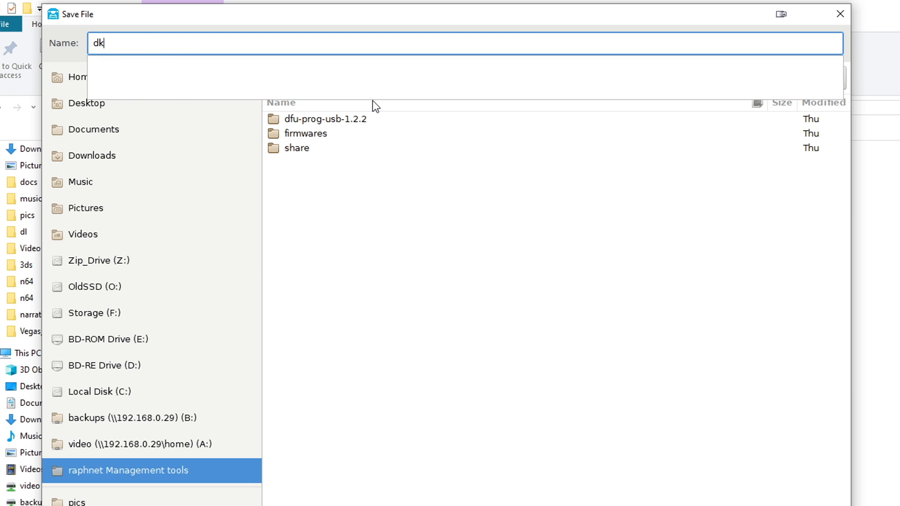
Save the memory pak contents under the name dk64 without the .mpk extension.
text(64.)
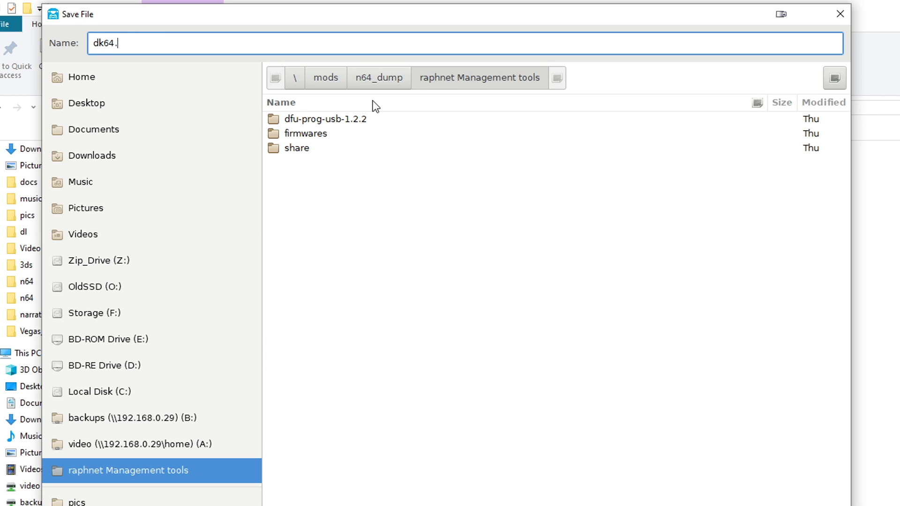
key(BackSpace)
key(BackSpace)
key(BackSpace)
key(BackSpace)
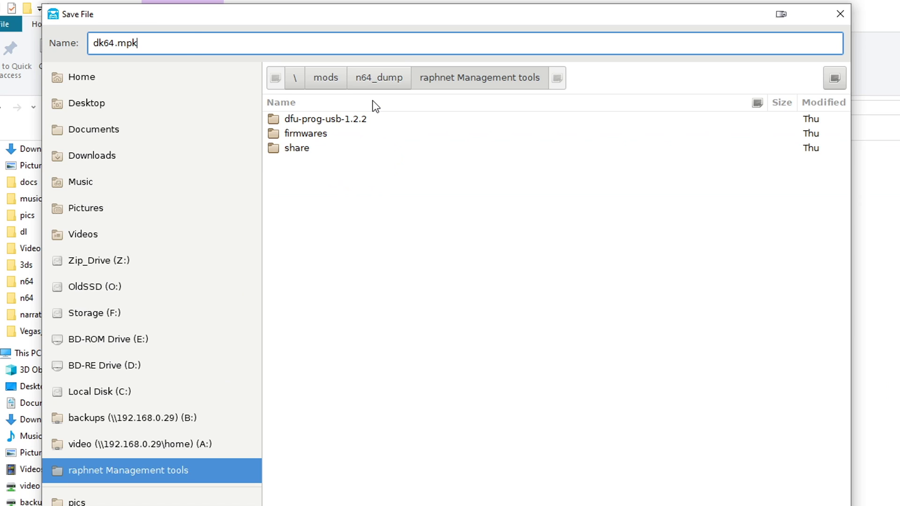
key(Return)
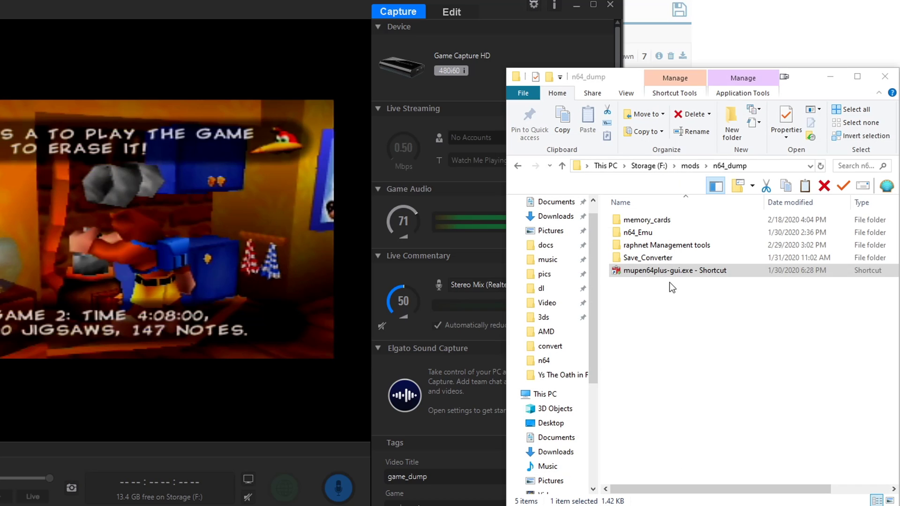
Launch Mupen64Plus, boot Banjo-Kazooie, then quit the emulator so its .eep save updates.
double_click(686, 272)
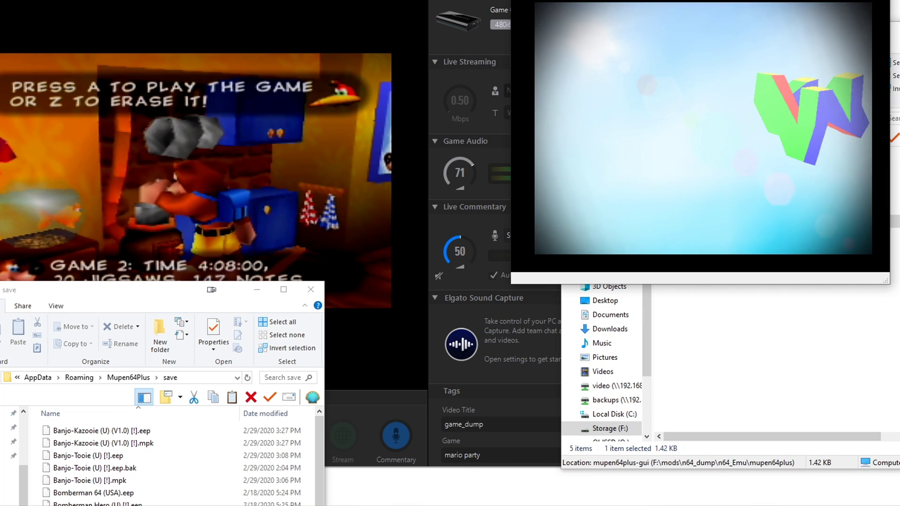
scroll(141, 459, down, 1)
click(94, 443)
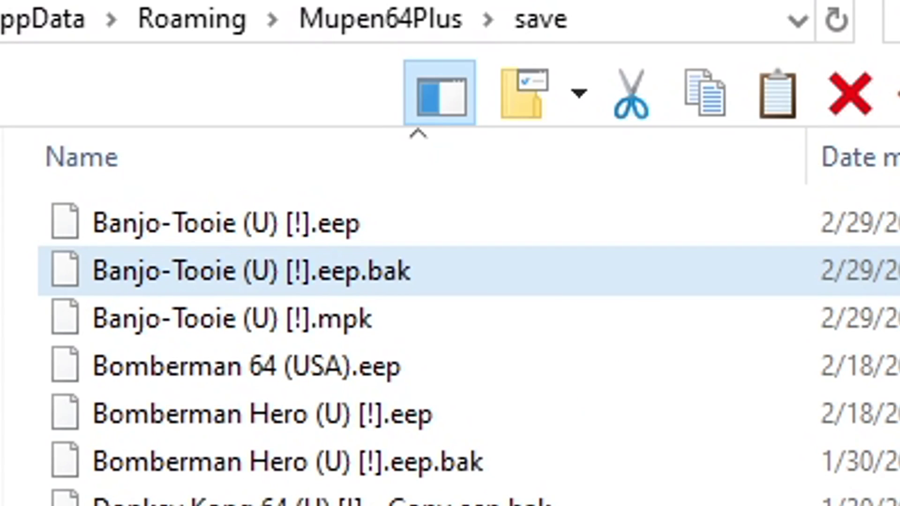
scroll(422, 328, up, 1)
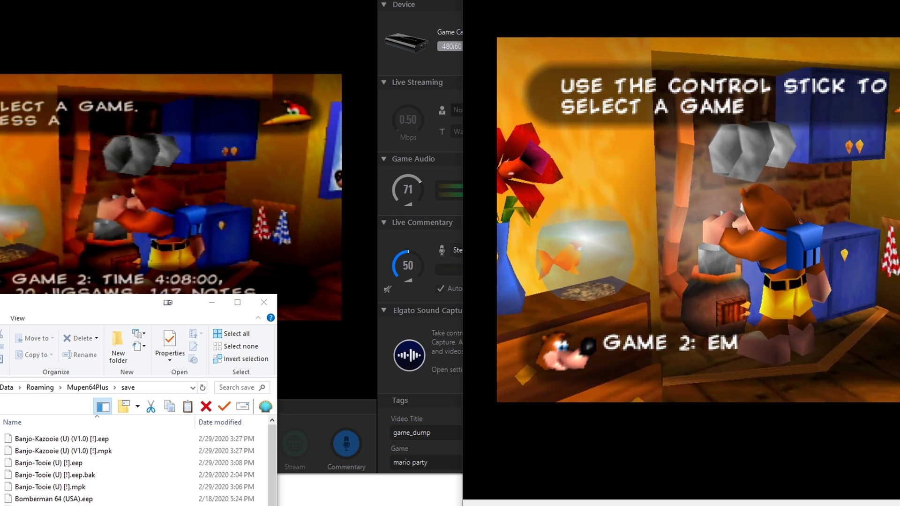
key(Escape)
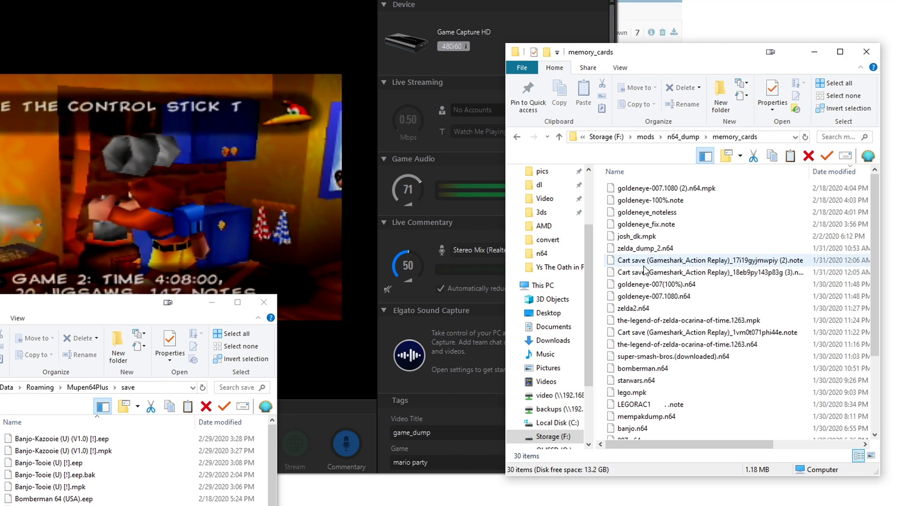
Find banjo.n64, drag it into MPKEdit, and launch the HxD hex editor.
text(banjo)
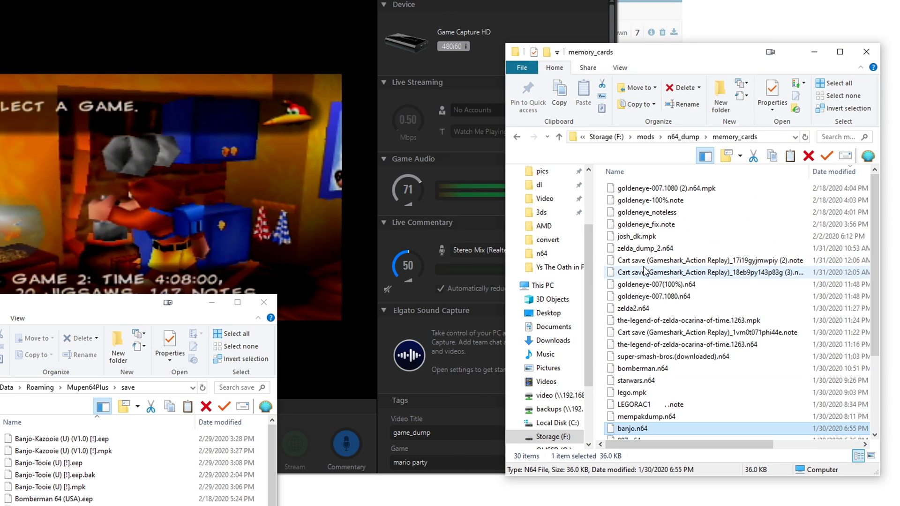
scroll(644, 272, down, 2)
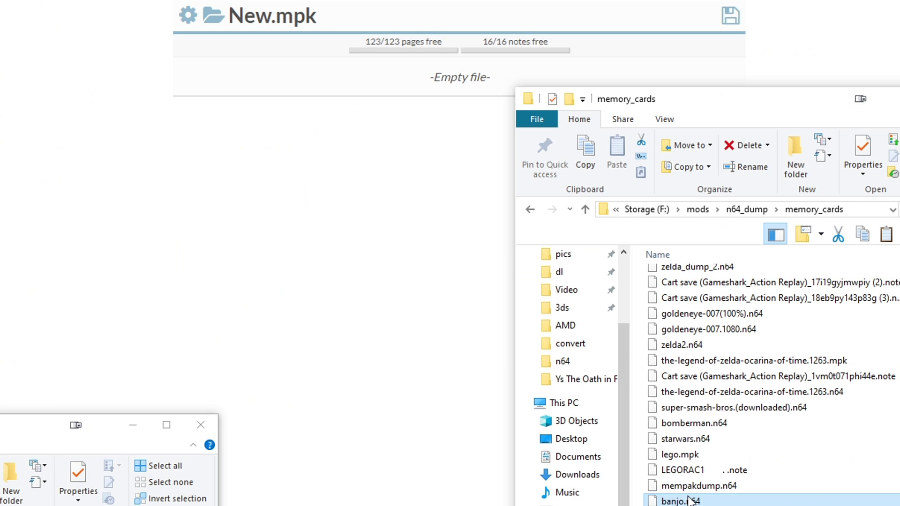
drag(255, 258, 358, 90)
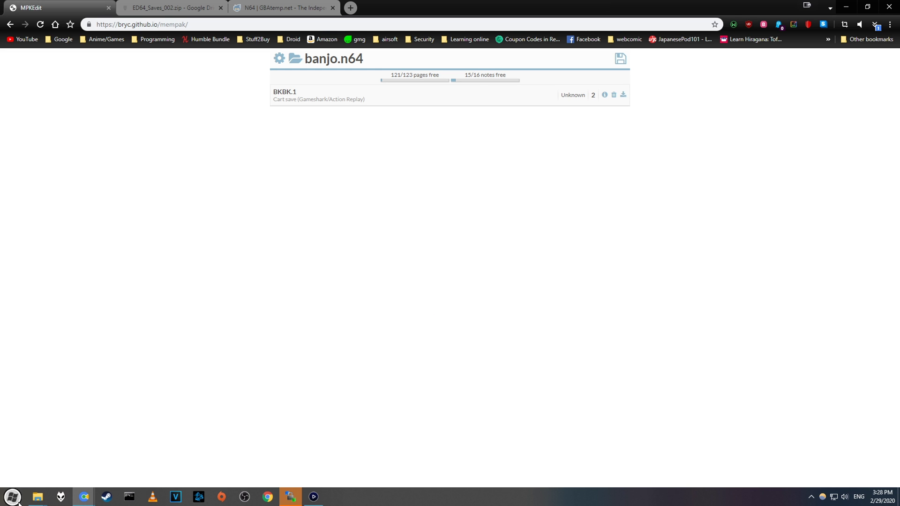
click(18, 501)
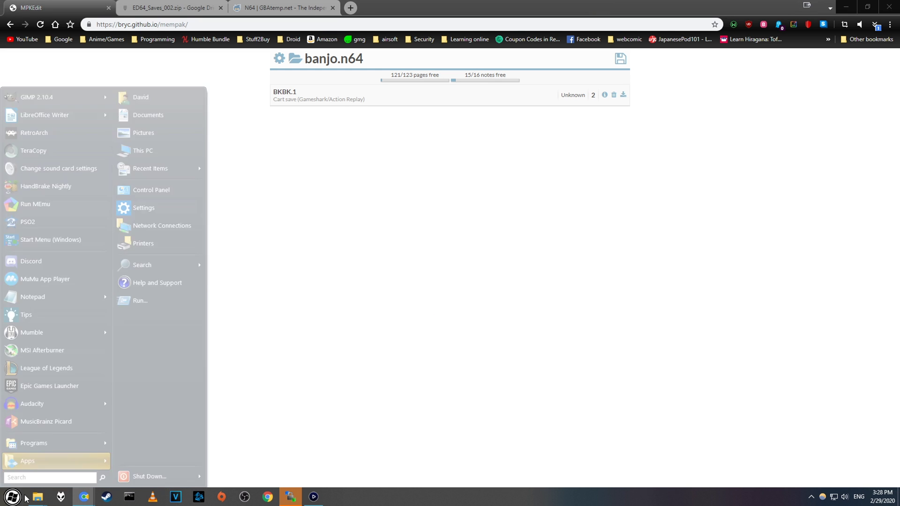
click(28, 110)
Position the HxD window and drop the Banjo-Kazooie .eep save into it as a new tab.
drag(70, 125, 220, 7)
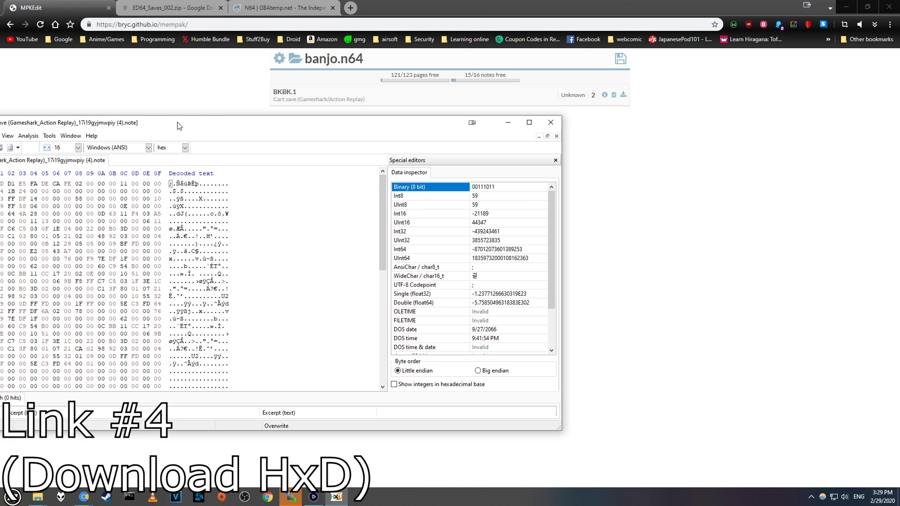
drag(177, 121, 284, 124)
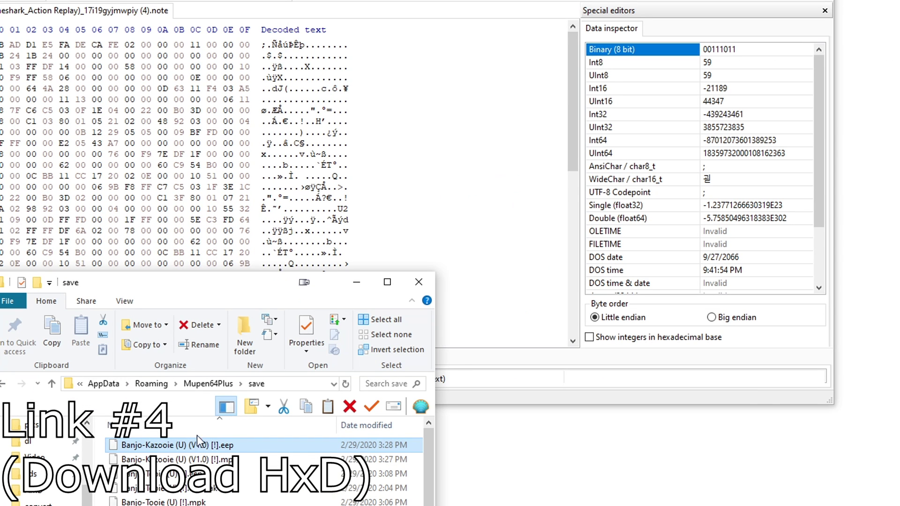
drag(261, 5, 263, 7)
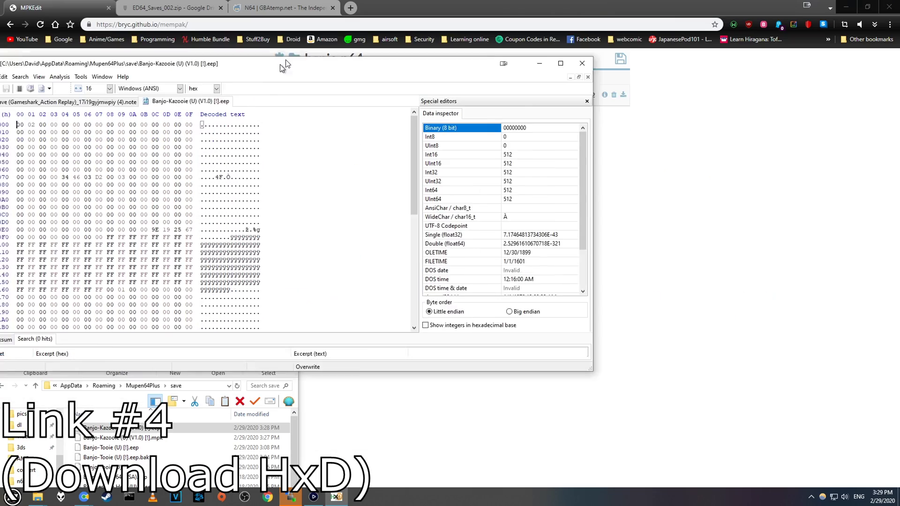
mouse_move(280, 64)
mouse_down()
mouse_move(333, 47)
mouse_move(289, 51)
mouse_up()
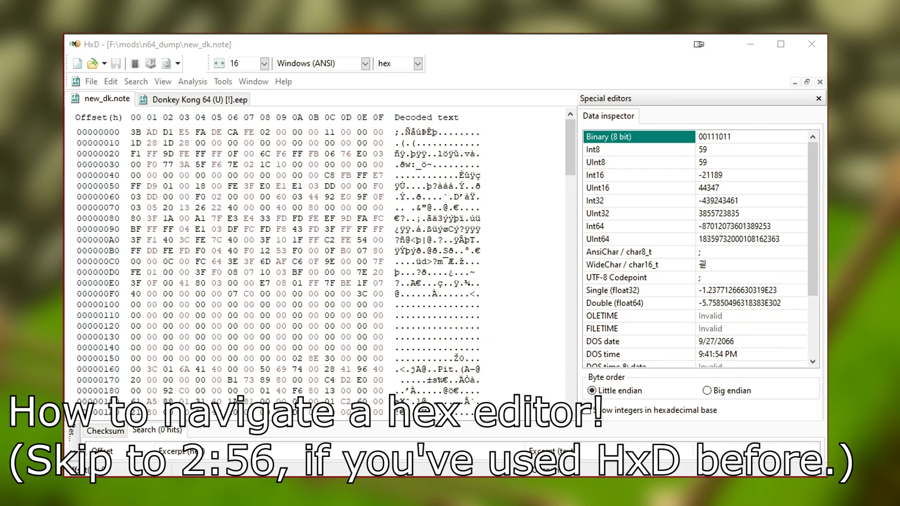
click(243, 47)
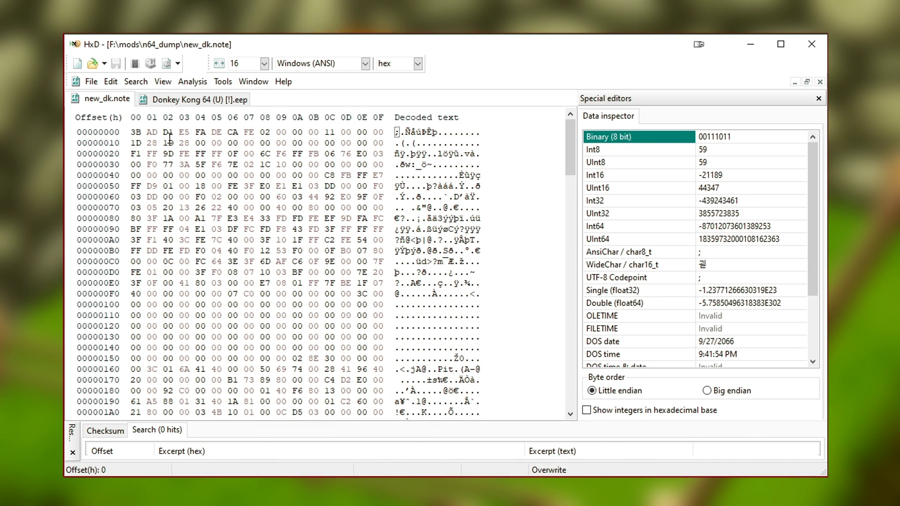
click(214, 96)
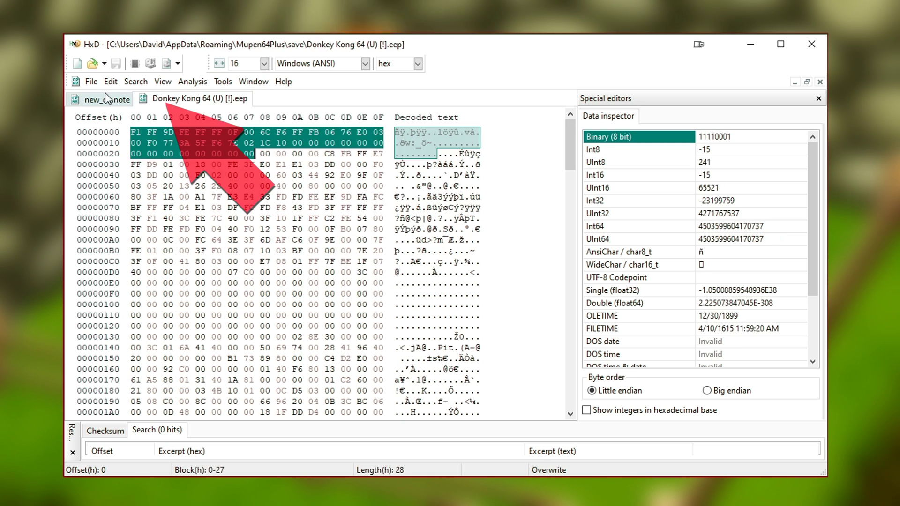
click(108, 97)
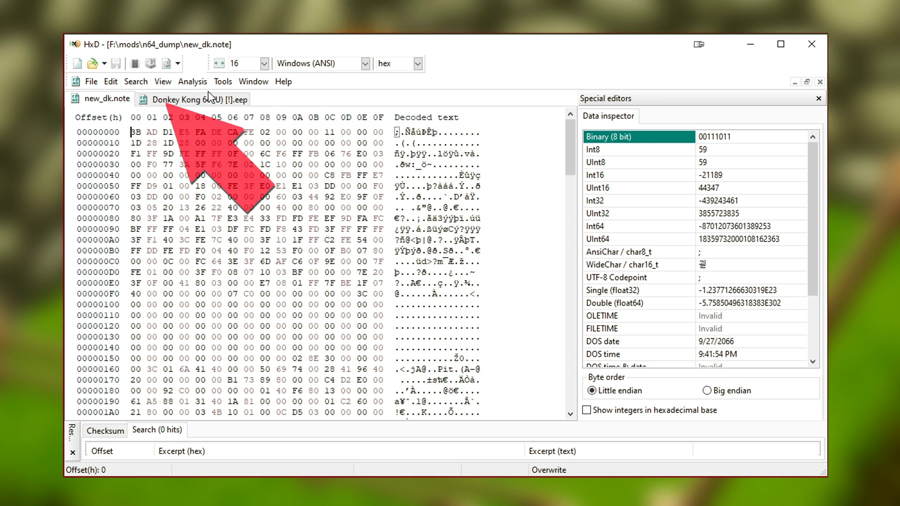
click(209, 100)
click(107, 98)
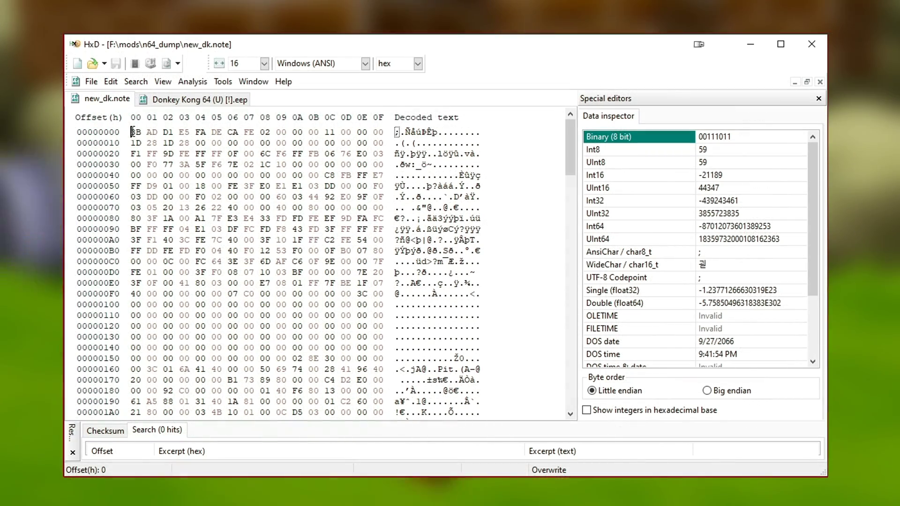
Select new_dk.note bytes 0 through 0x28 until the status bar Length reads 29h.
drag(91, 113, 378, 133)
click(133, 132)
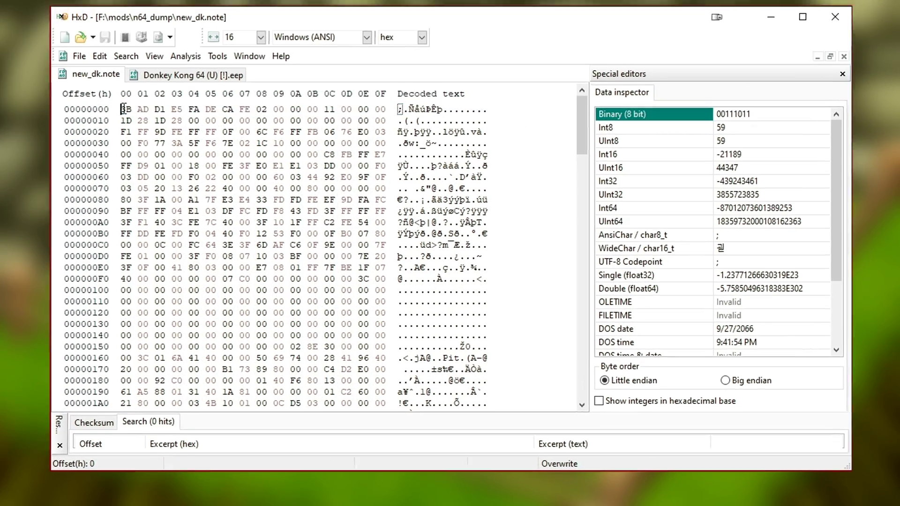
drag(124, 108, 248, 109)
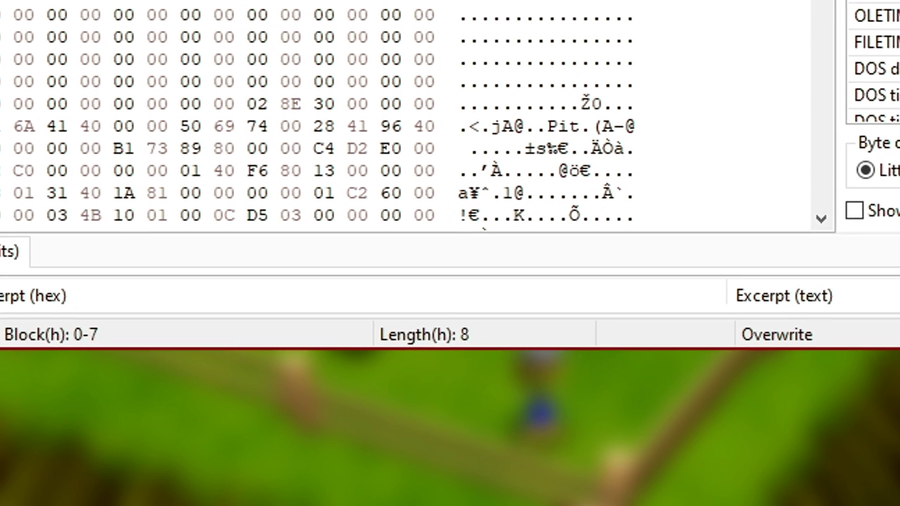
drag(158, 0, 57, 10)
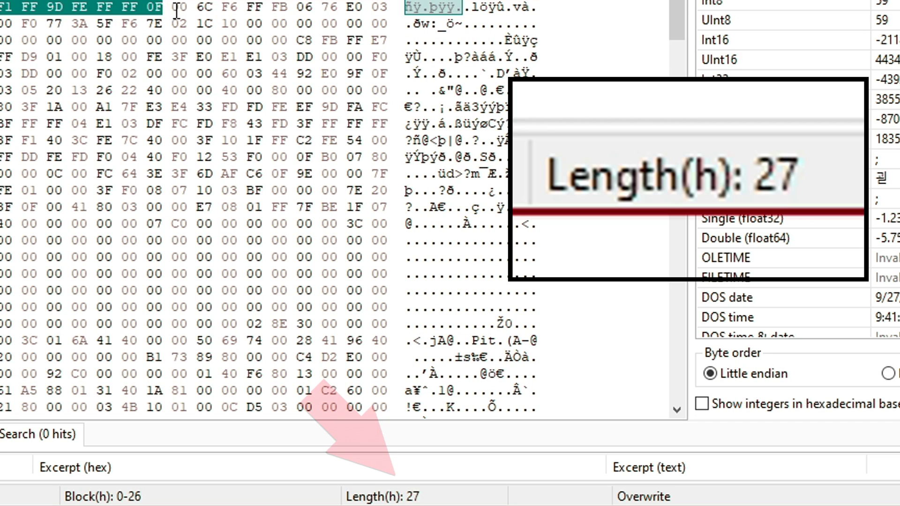
drag(188, 9, 184, 0)
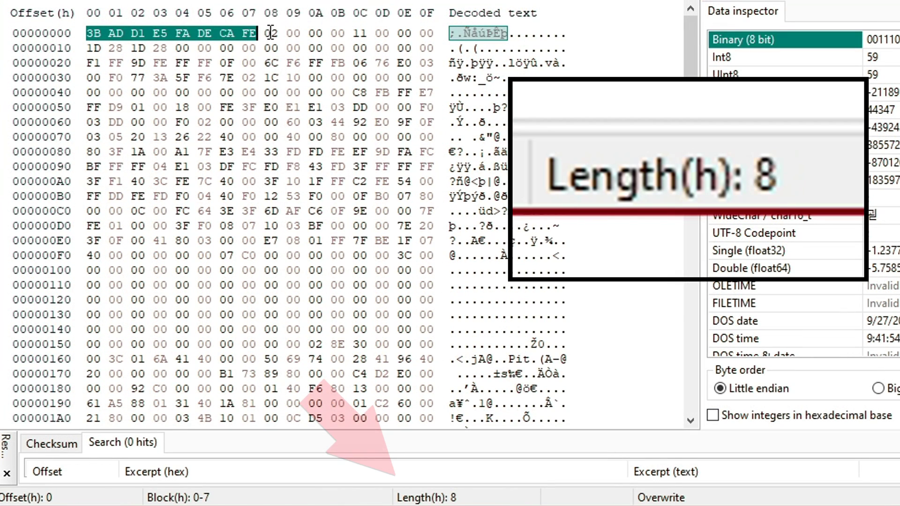
drag(271, 33, 302, 33)
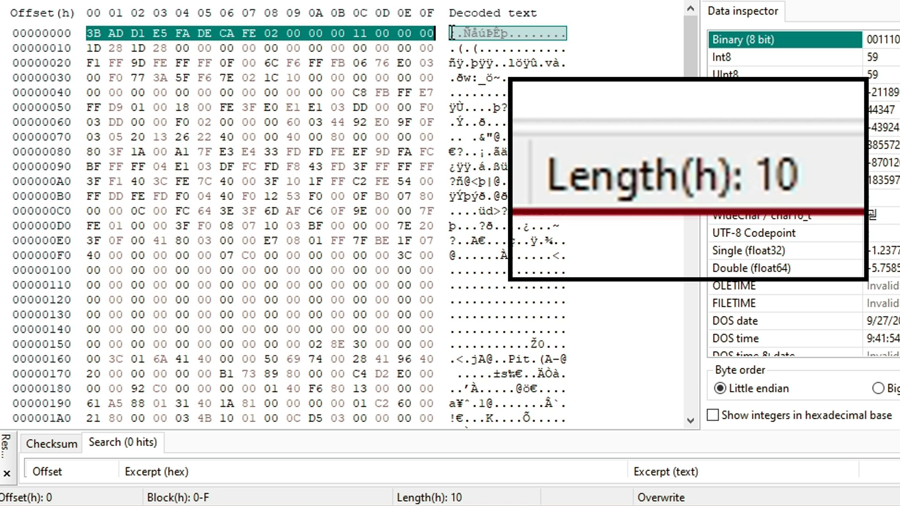
drag(438, 40, 368, 49)
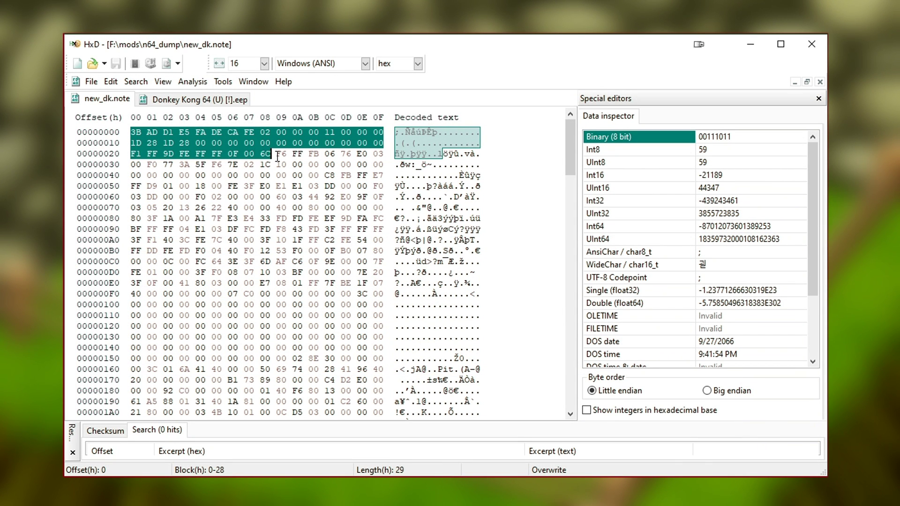
drag(278, 156, 312, 165)
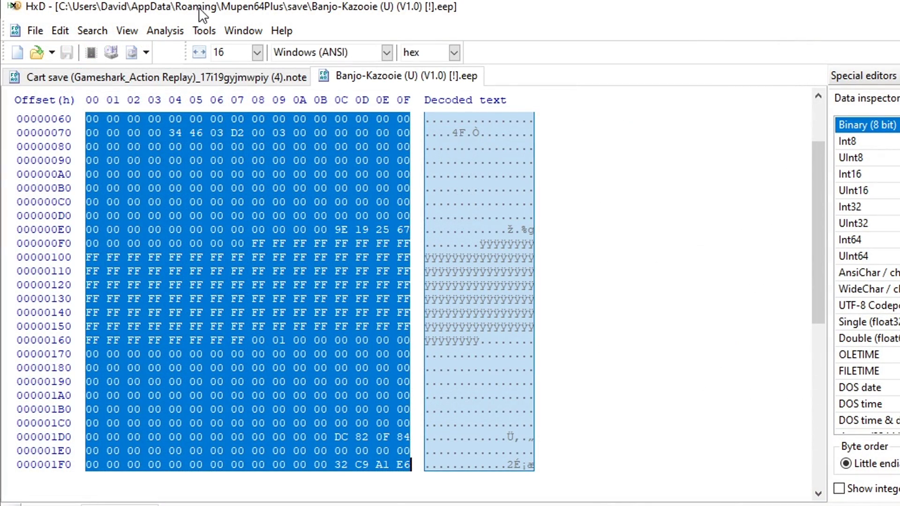
Switch to the Cart save .note and mark its header bytes 0x00–0x1F.
click(239, 77)
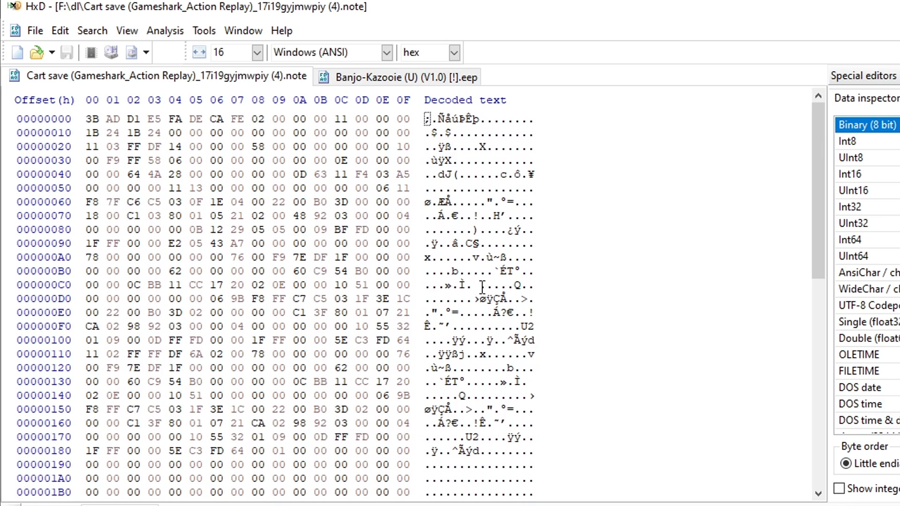
scroll(430, 238, down, 1)
key(ctrl+Home)
shift+click(196, 145)
shift+click(423, 127)
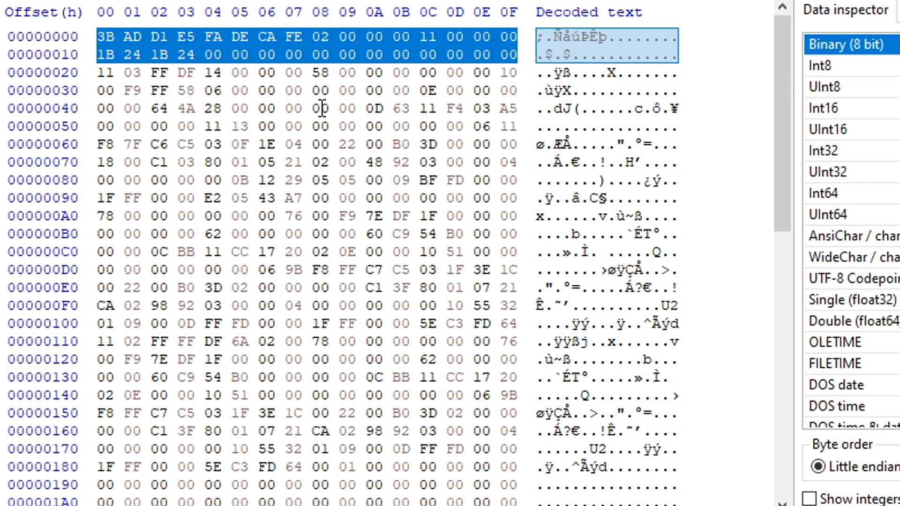
click(229, 71)
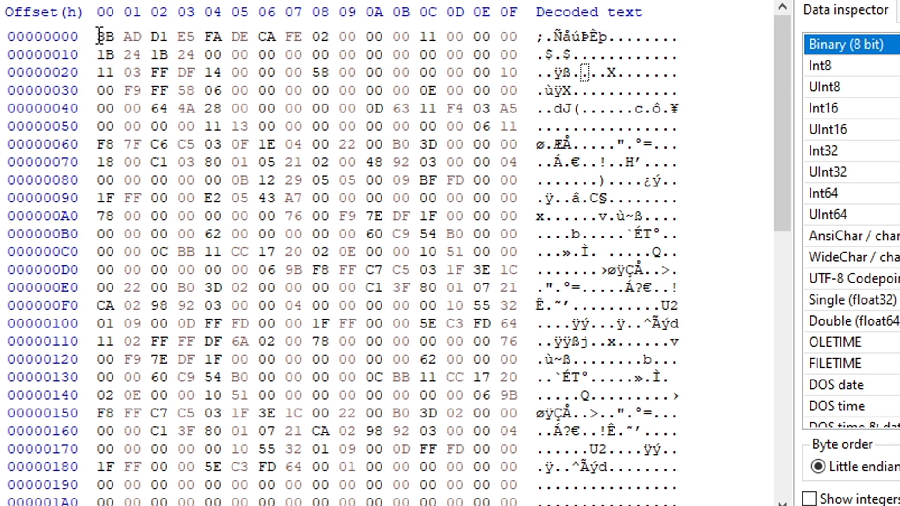
Highlight the header rows at 0x00 and 0x10 and the save data starting at 0x20.
drag(155, 44, 419, 25)
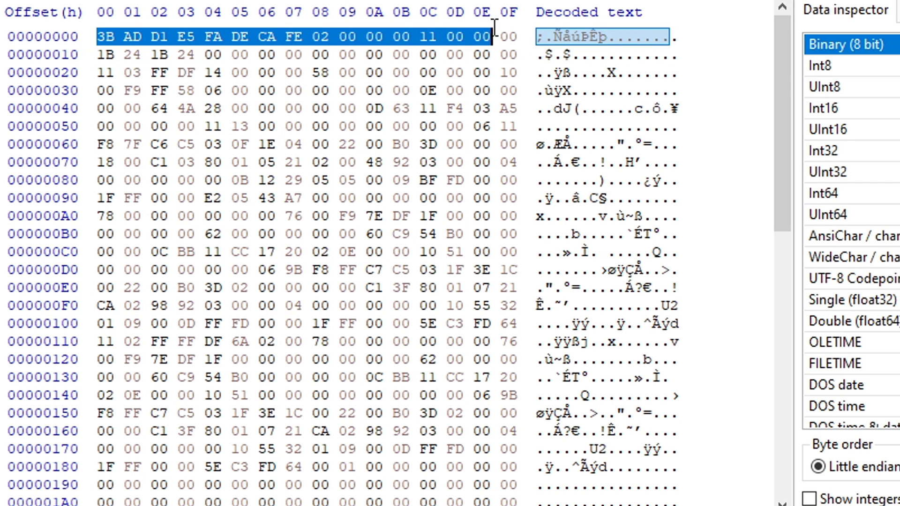
drag(99, 55, 487, 51)
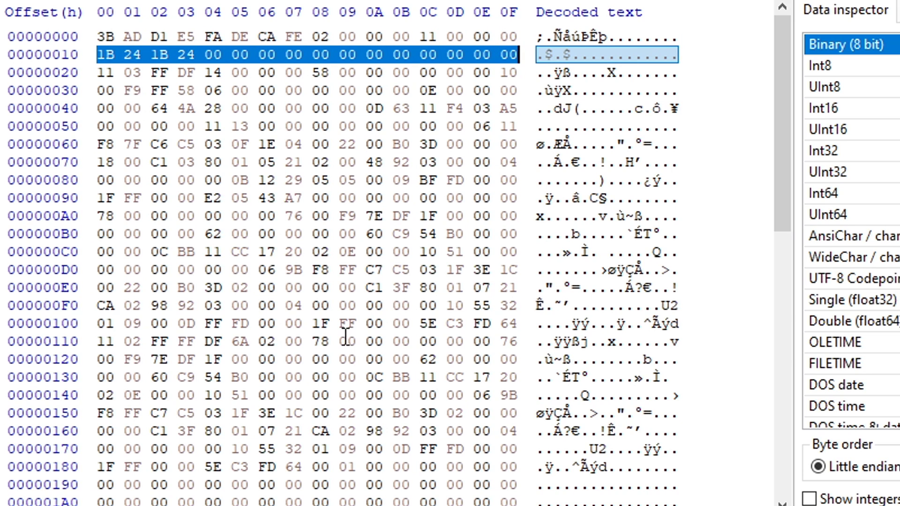
drag(101, 71, 523, 163)
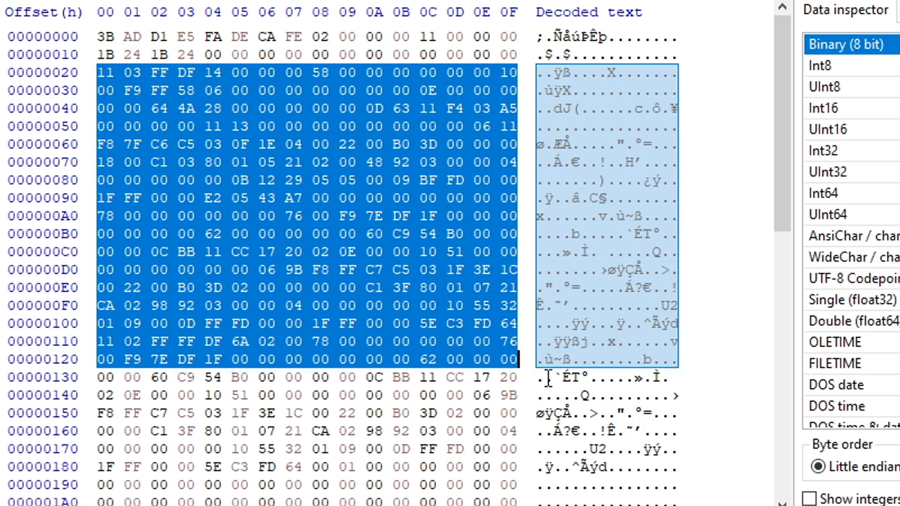
drag(547, 378, 547, 492)
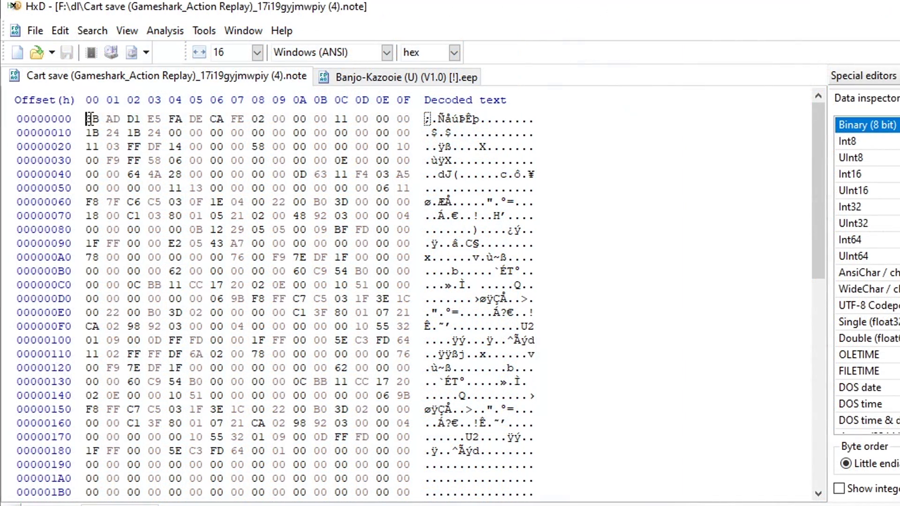
drag(119, 124, 441, 134)
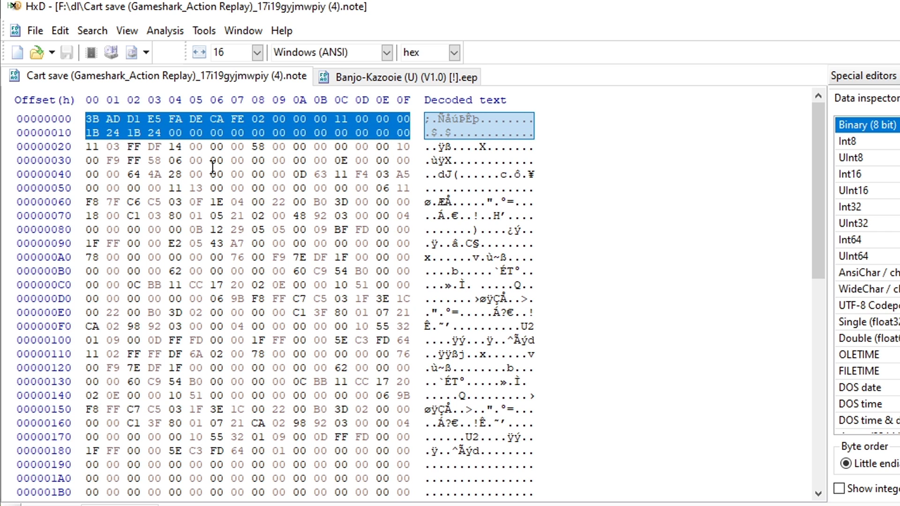
click(88, 163)
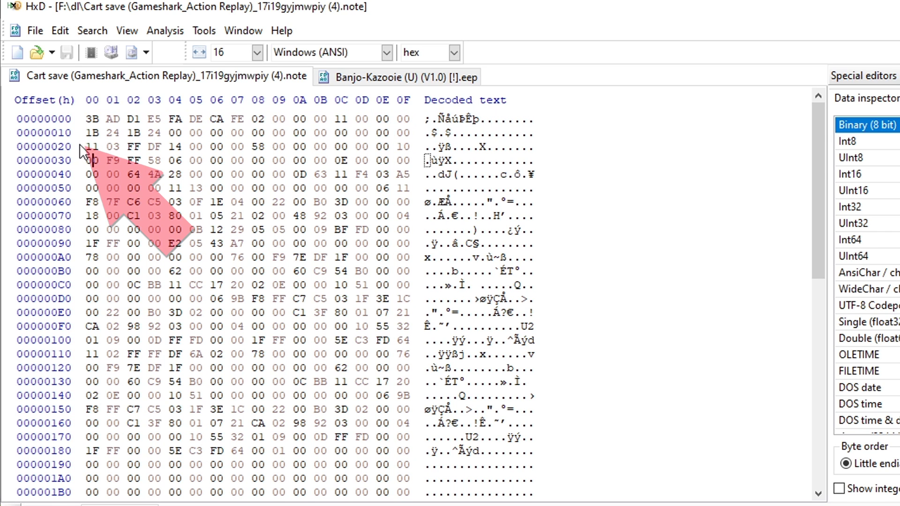
Copy the note's save data from offset 0x20 to the end of the file.
drag(89, 147, 411, 497)
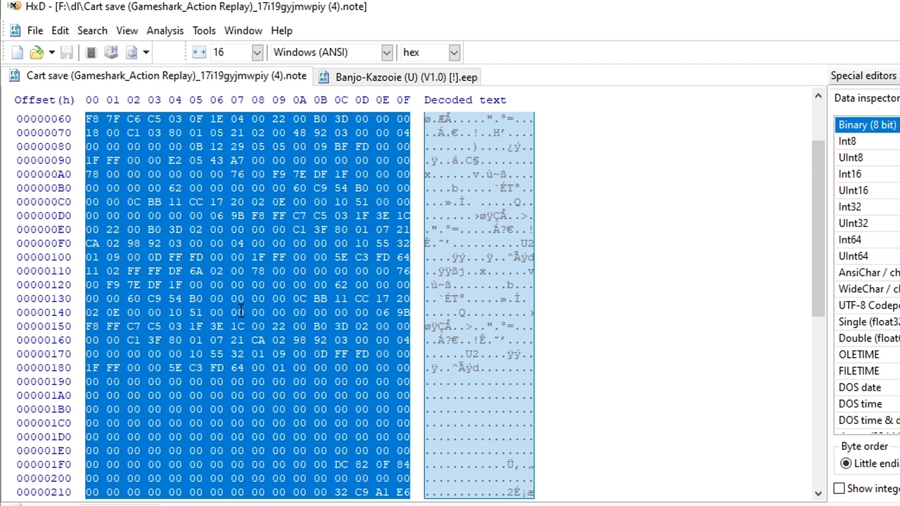
click(56, 32)
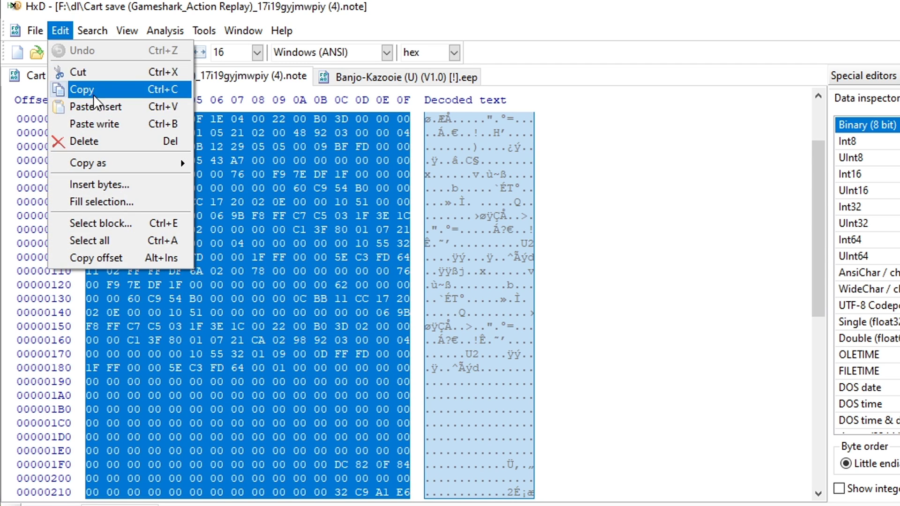
click(94, 92)
Paste-write the copied note data over the entire Banjo-Kazooie .eep and save it.
click(363, 79)
scroll(275, 255, up, 2)
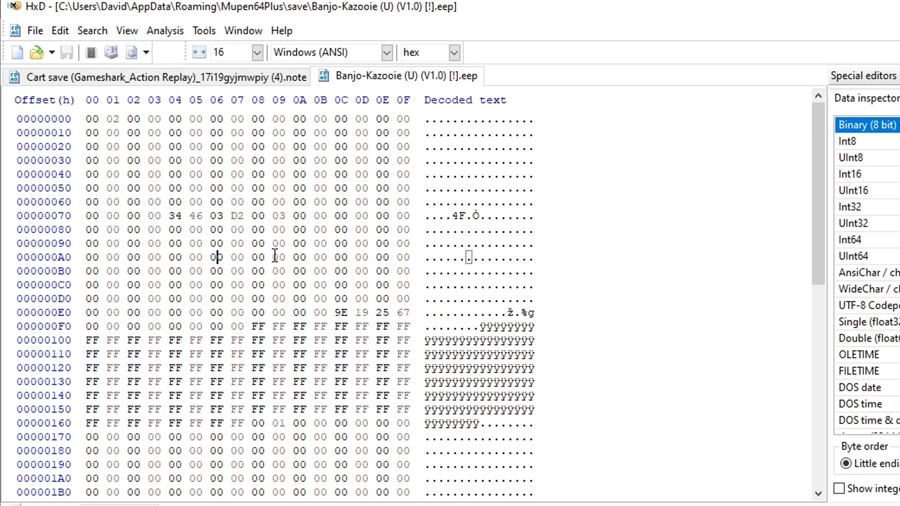
key(ctrl+a)
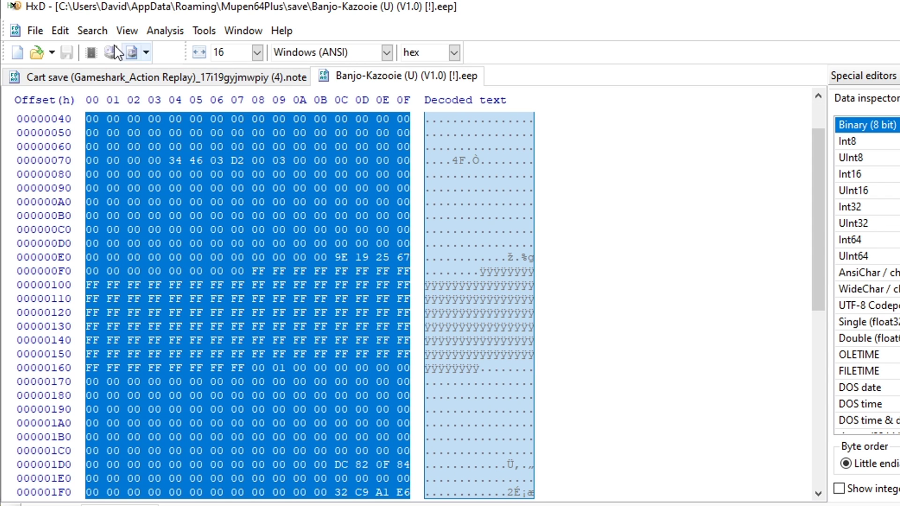
click(64, 33)
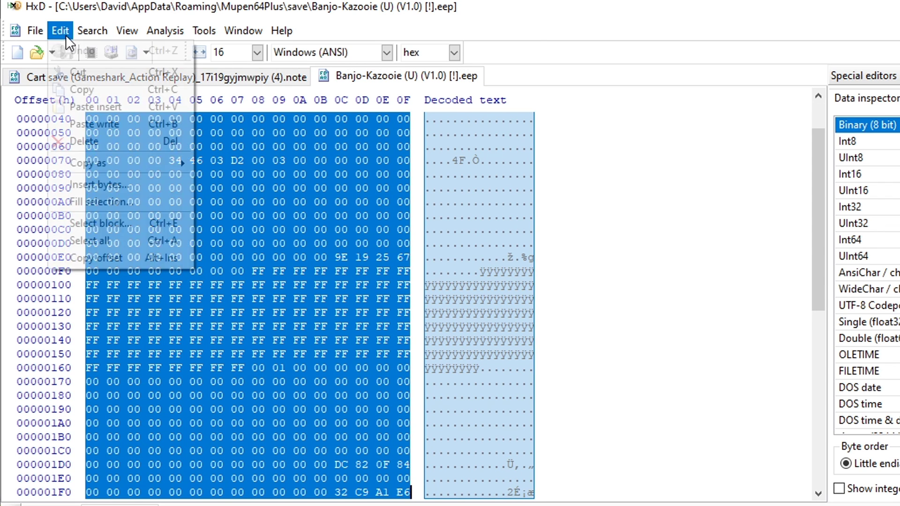
click(144, 126)
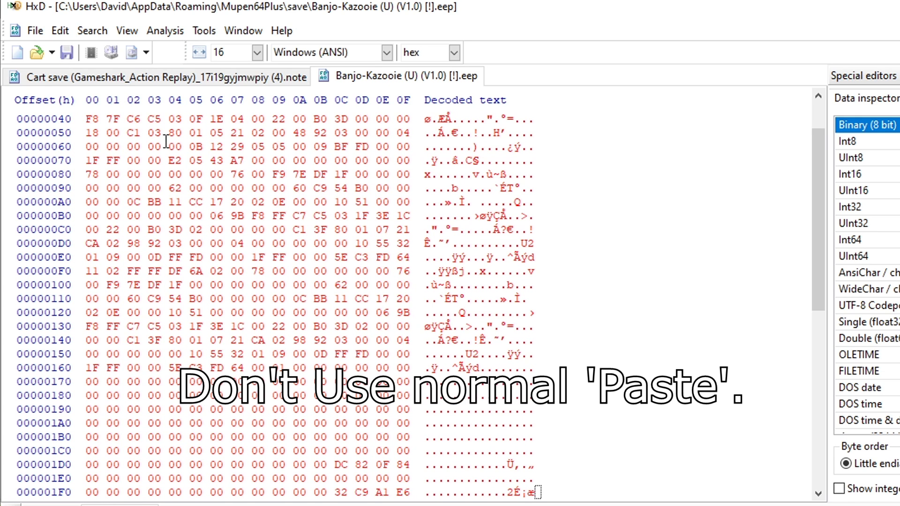
click(68, 57)
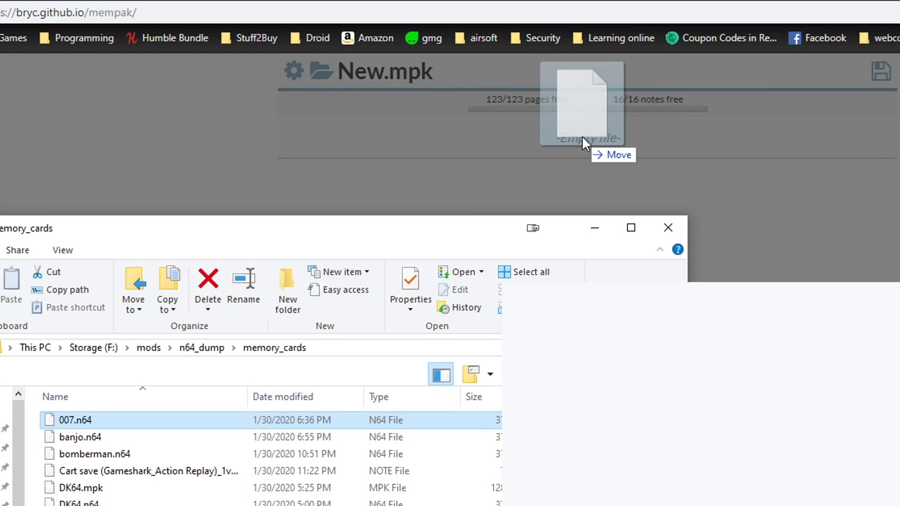
Drag 007.n64 from the memory_cards folder onto MPKEdit to load it.
drag(583, 138, 582, 137)
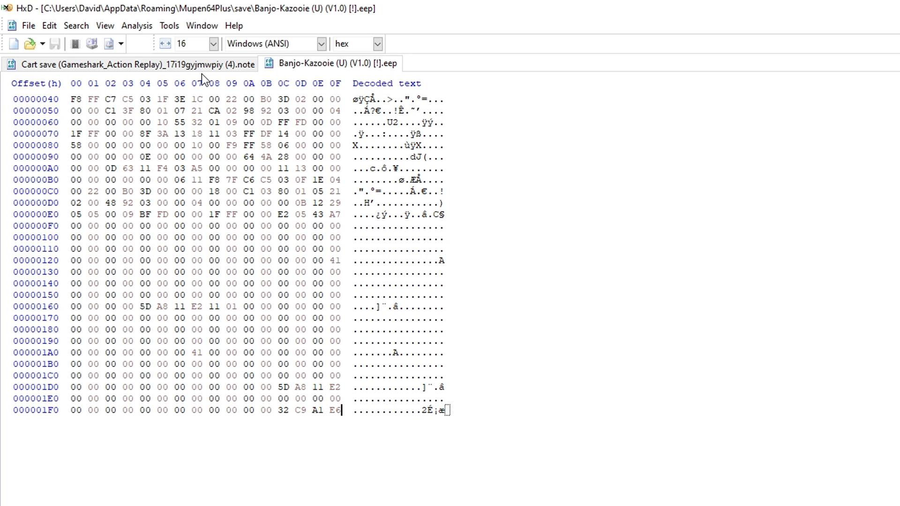
Copy every byte of the Banjo-Kazooie .eep, then select the .note data from 0x20 to the end.
click(203, 66)
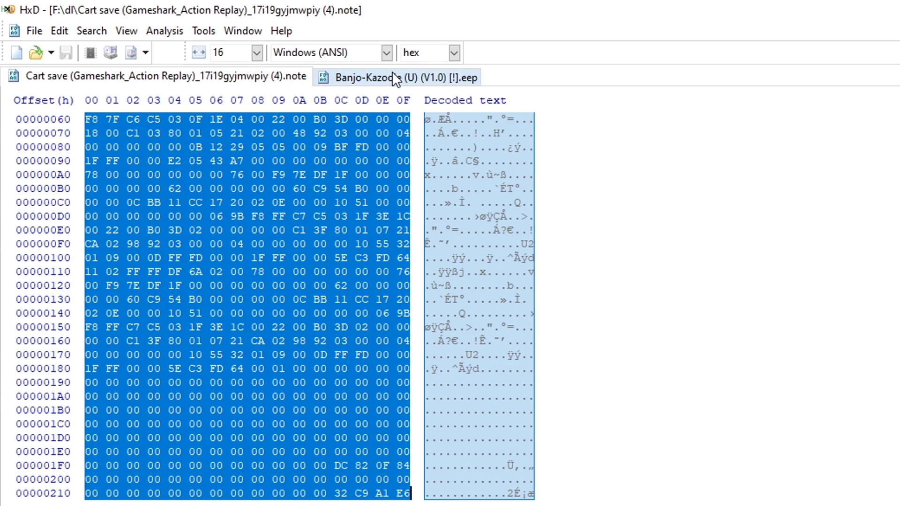
click(395, 79)
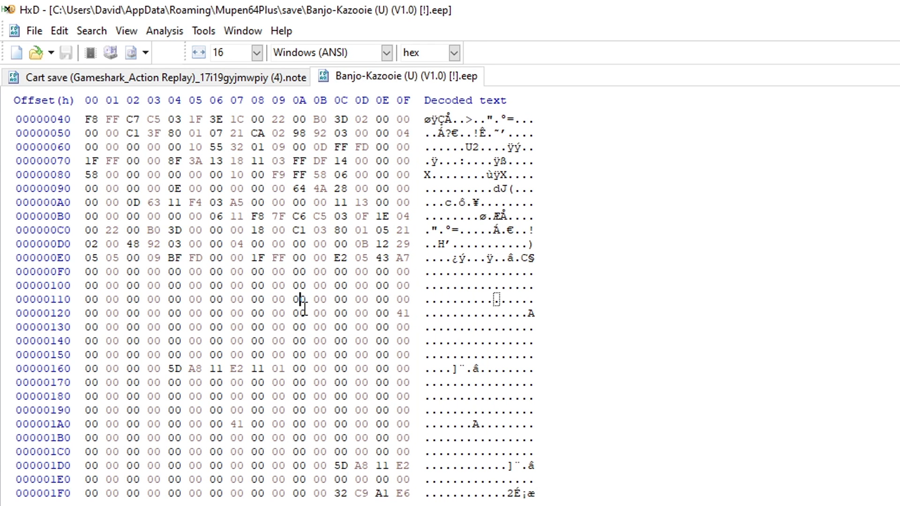
key(ctrl+a)
right_click(238, 181)
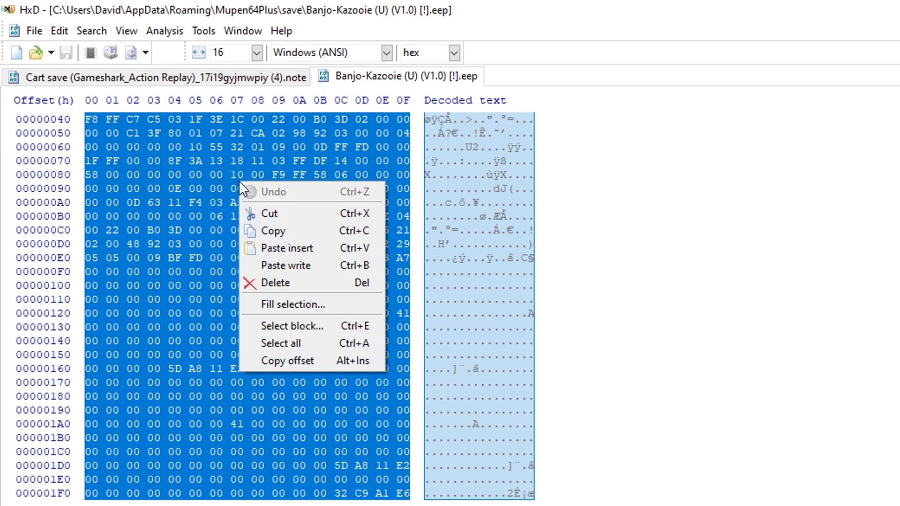
click(293, 226)
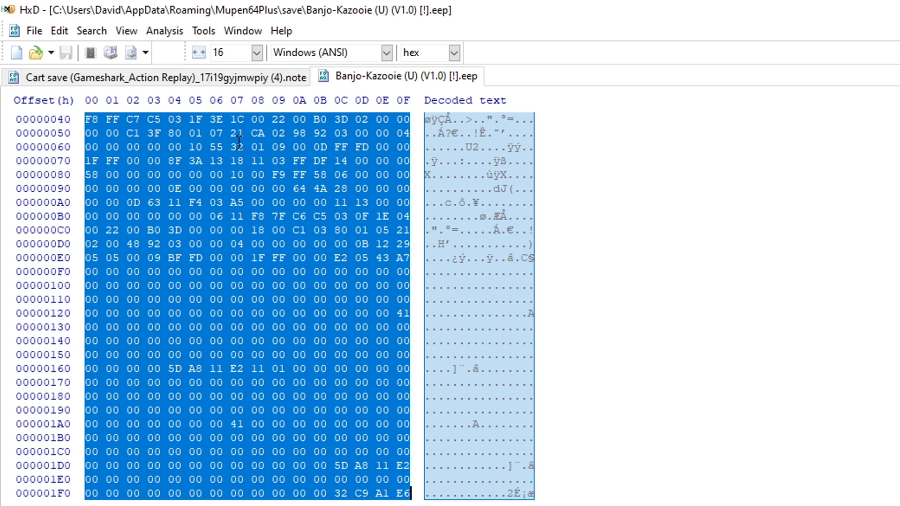
click(241, 78)
drag(358, 123, 372, 497)
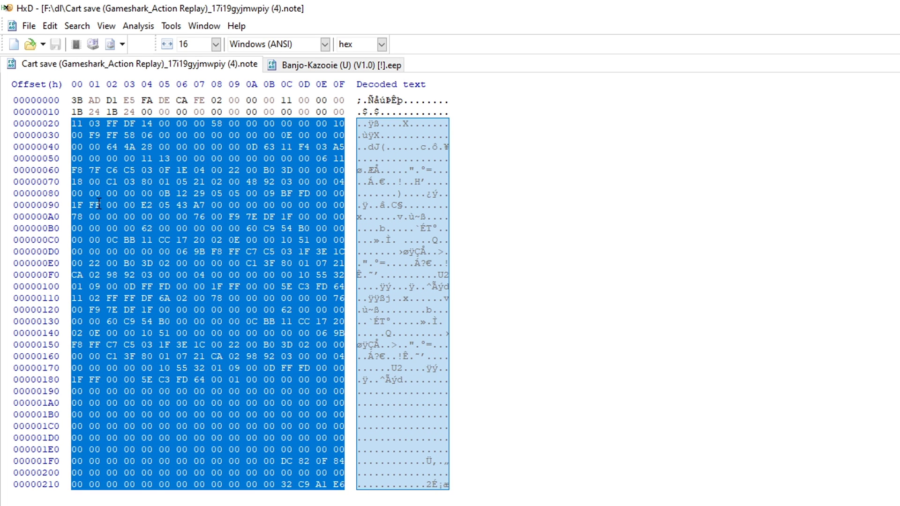
Paste-write the copied .eep bytes over the note data and save it as banjo_update.note.
click(58, 32)
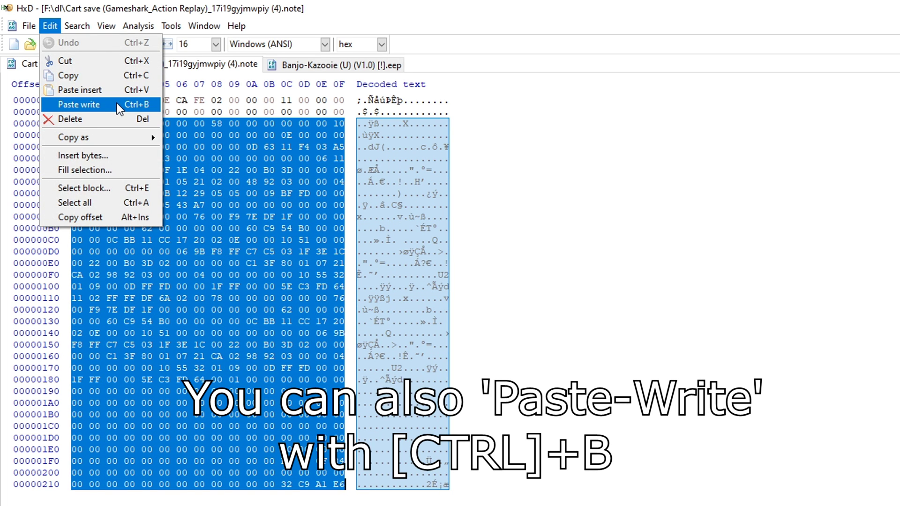
click(117, 103)
click(29, 26)
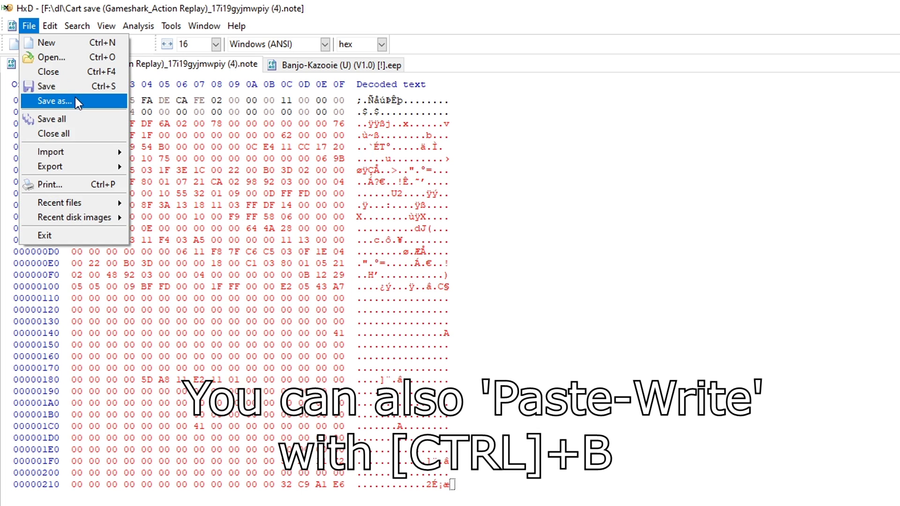
click(75, 97)
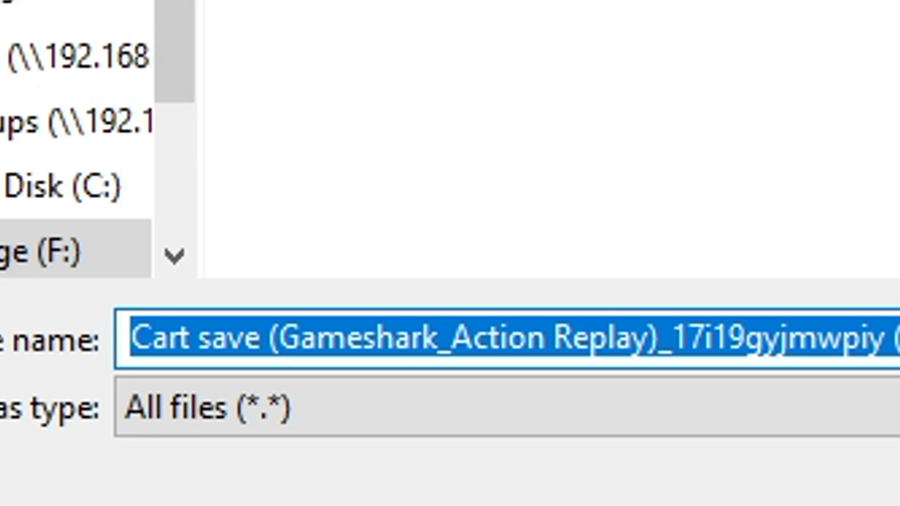
text(banj)
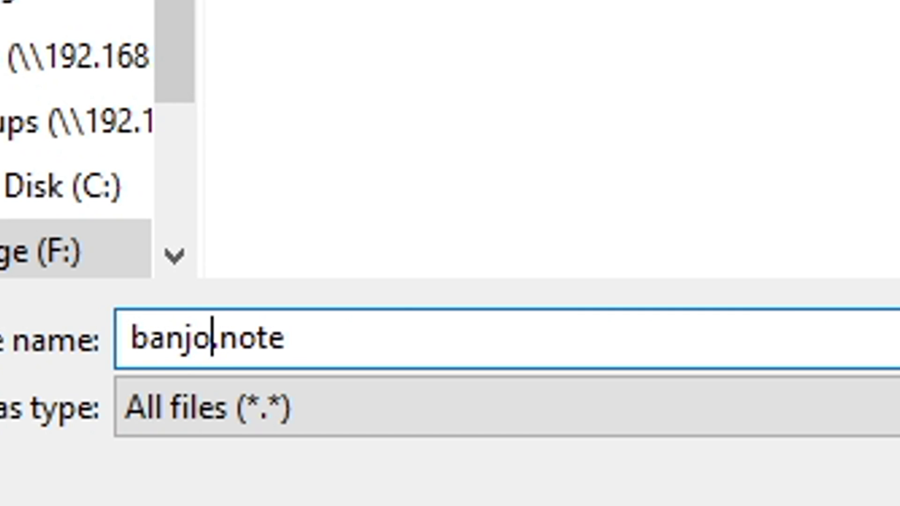
text(o))
key(BackSpace)
text(_u)
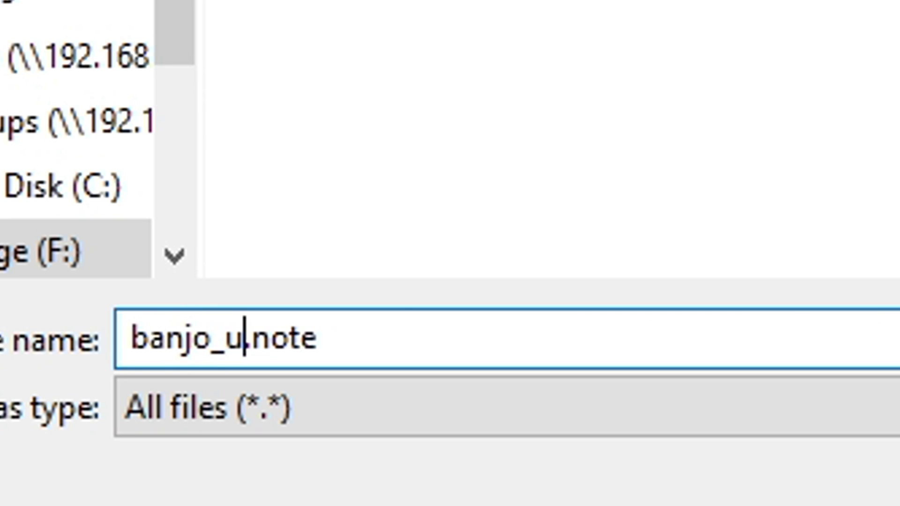
text(pdate)
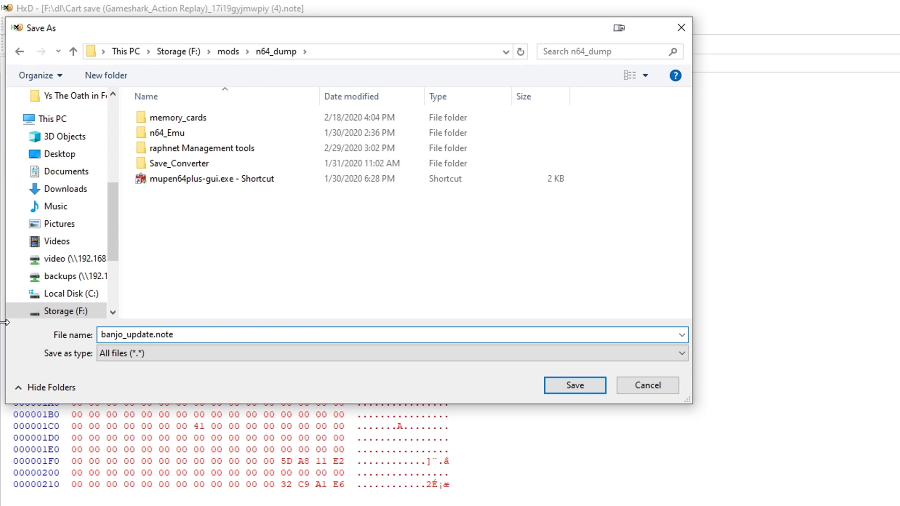
key(Return)
key(alt+Tab)
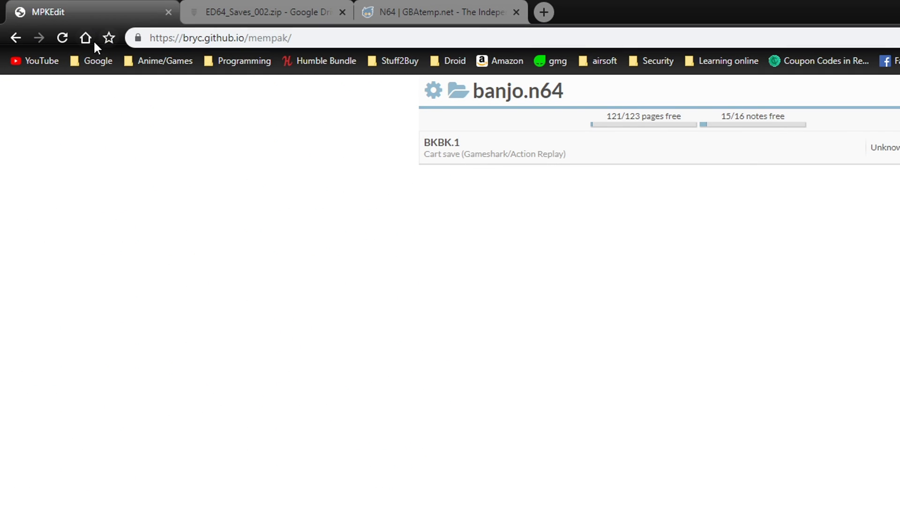
Reload MPKEdit for an empty New.mpk, import banjo_update.note as BKBK.1, and check usage in Settings.
click(67, 38)
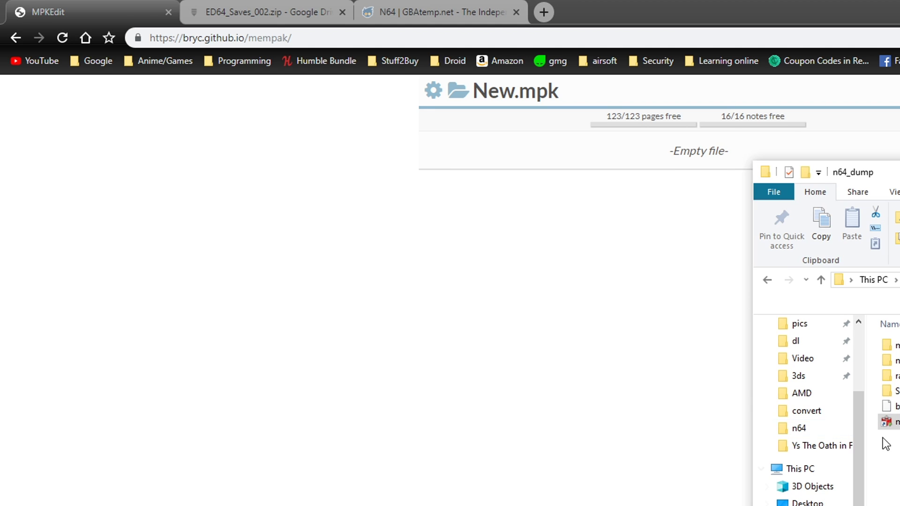
click(662, 338)
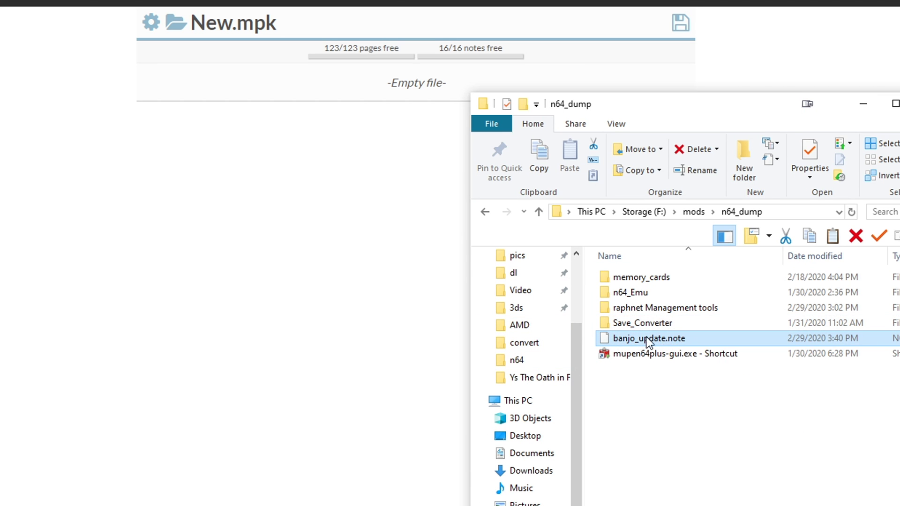
drag(669, 337, 349, 80)
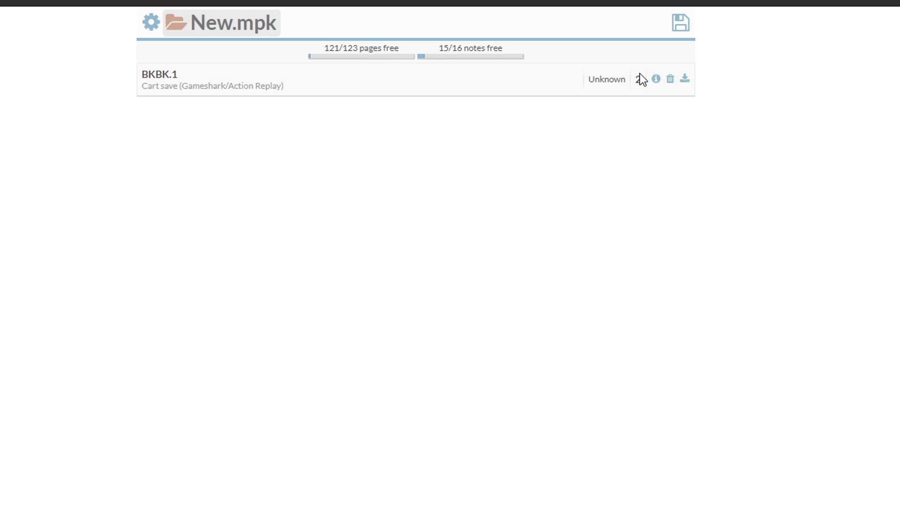
click(151, 22)
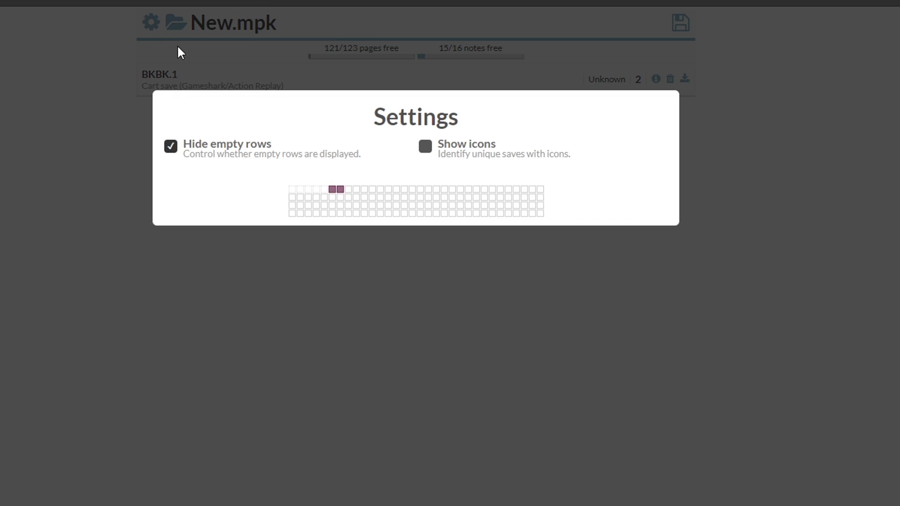
key(Escape)
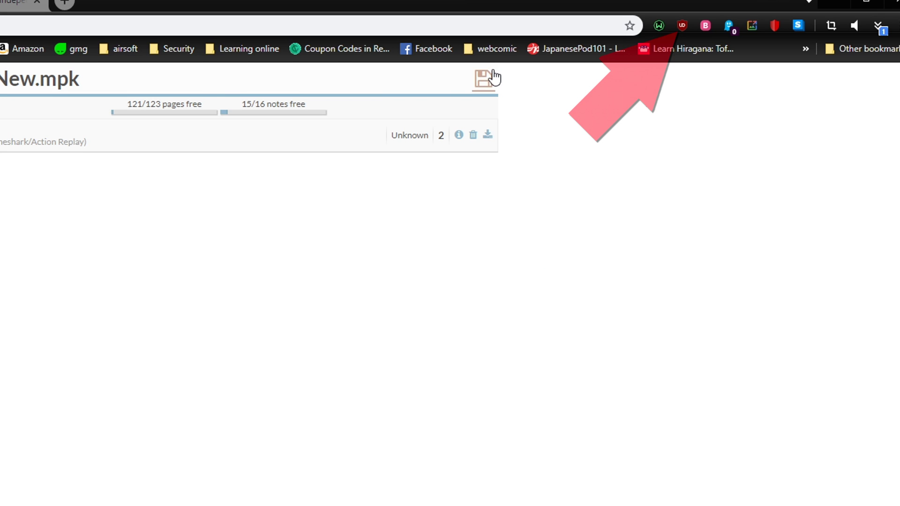
Locate the downloaded New (1).mpk (32.0 KB) in the n64_dump folder from Chrome's downloads.
click(878, 27)
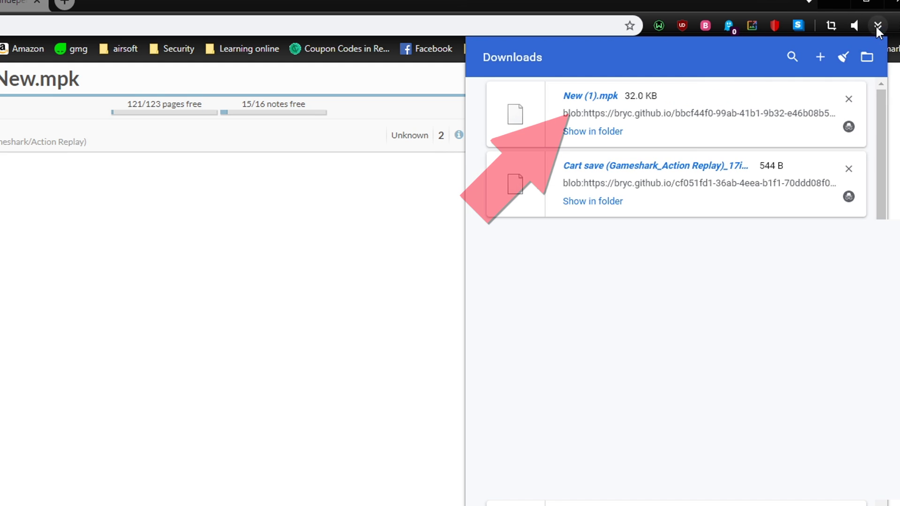
click(592, 131)
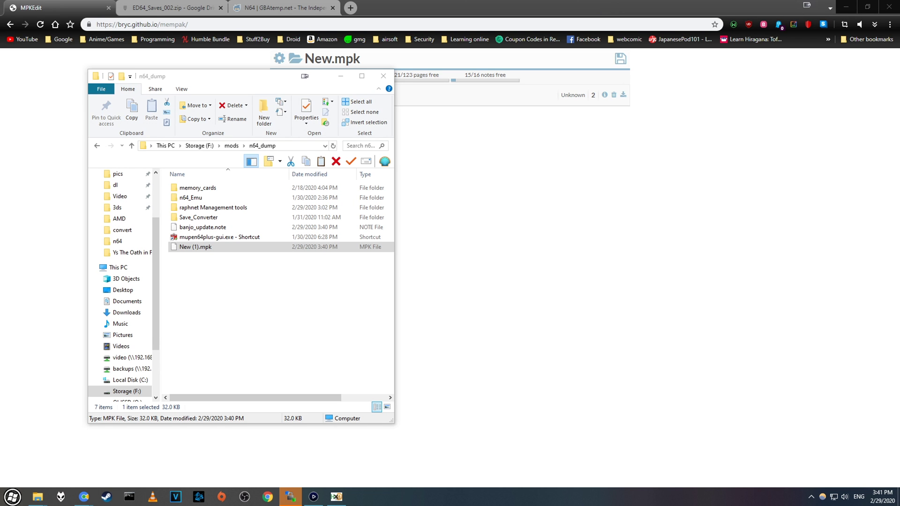
Open the adapter's mempak editor and load New (1).mpk from the n64_dump folder.
drag(293, 180, 493, 135)
click(448, 147)
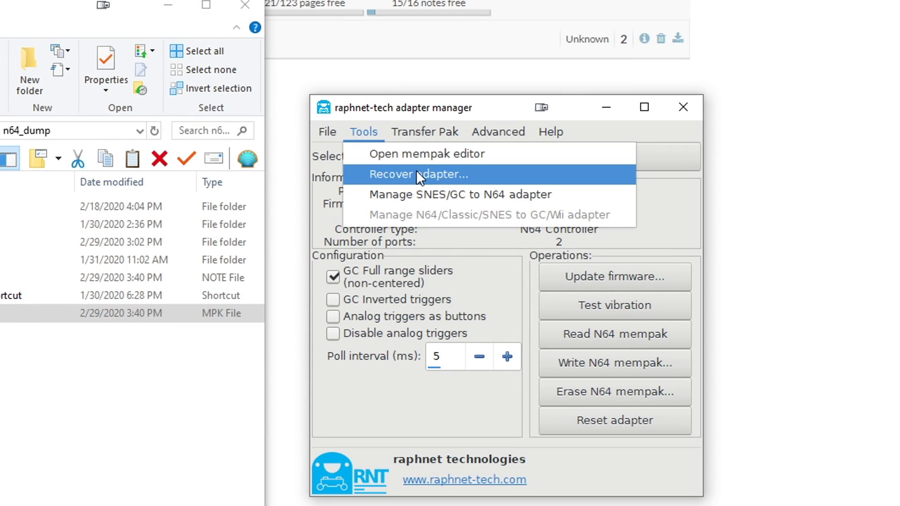
click(423, 156)
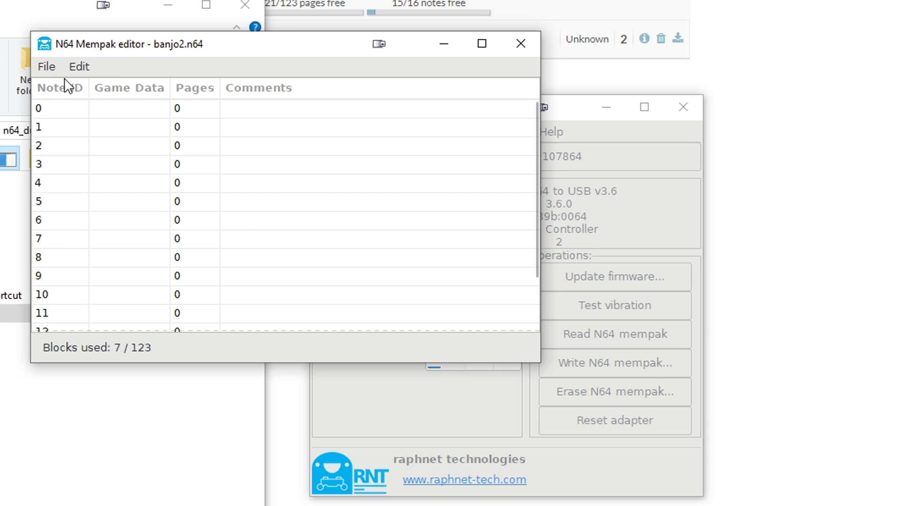
click(45, 67)
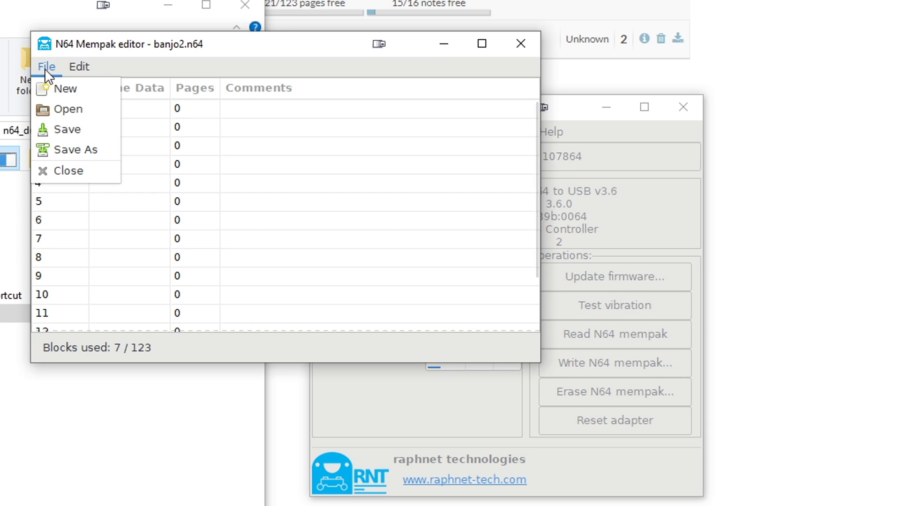
click(83, 106)
click(125, 489)
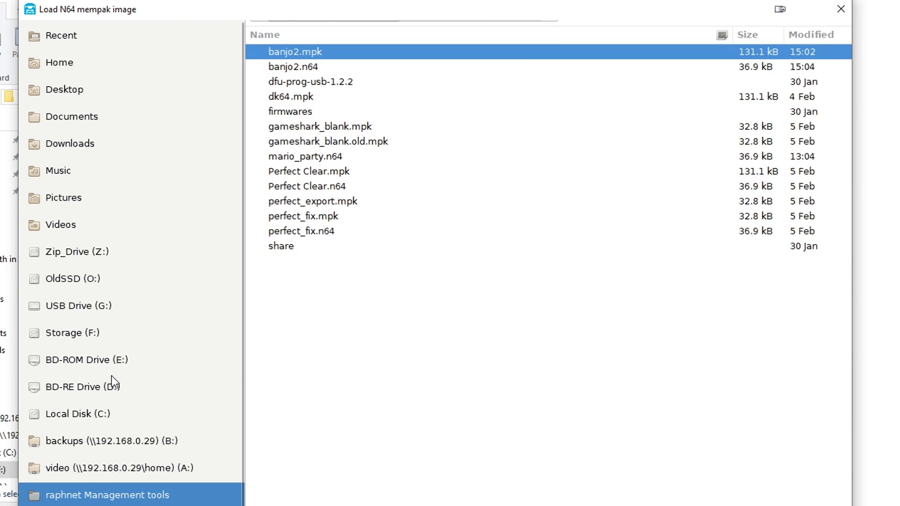
click(366, 36)
double_click(316, 105)
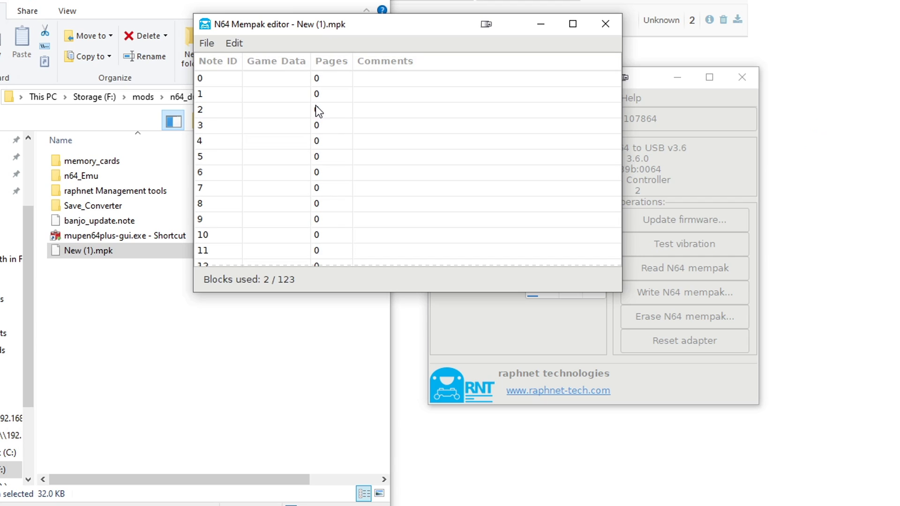
Write the loaded image to the physical N64 mempak, confirming the overwrite.
click(672, 97)
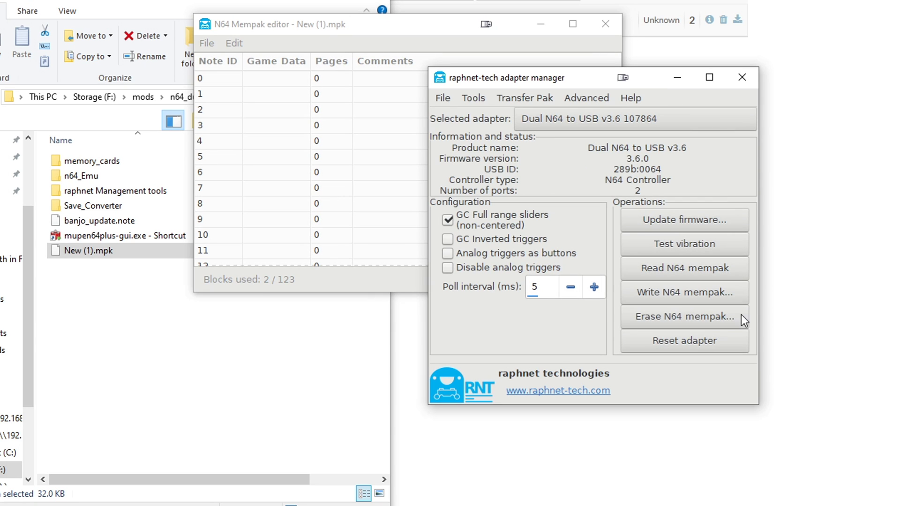
click(682, 290)
click(474, 210)
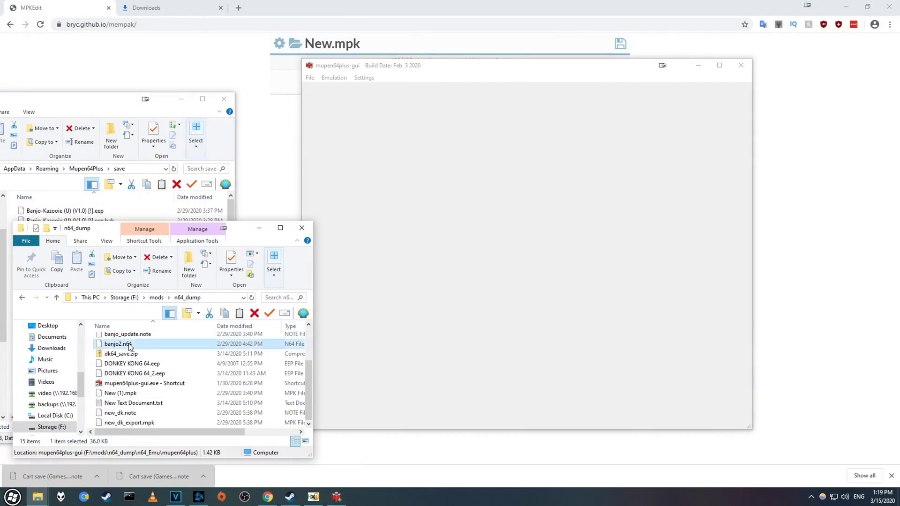
Load banjo2.n64, download its B0B0.1 cart save as a .note, and open it in HxD.
drag(129, 347, 264, 100)
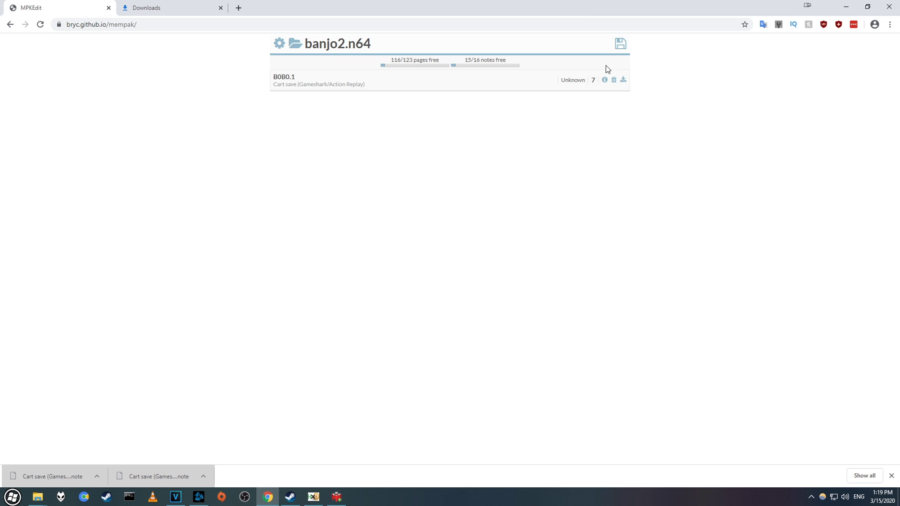
click(623, 80)
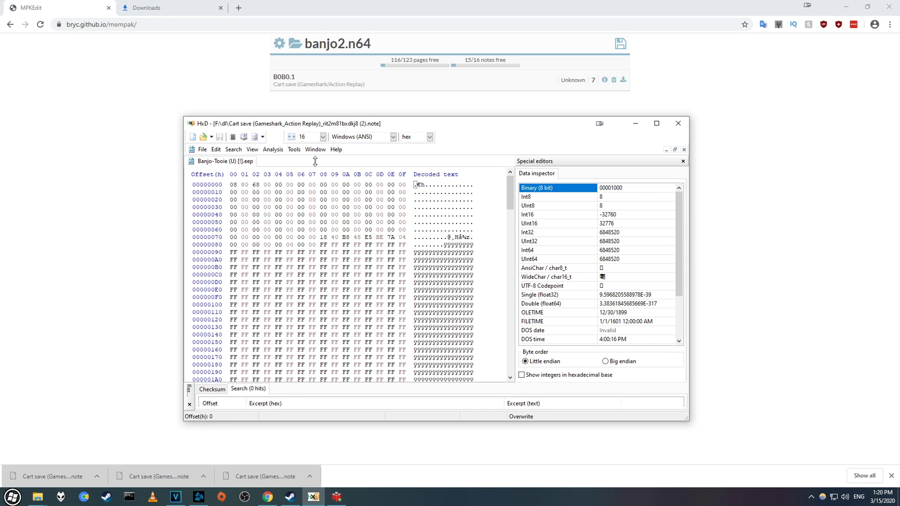
drag(315, 161, 315, 163)
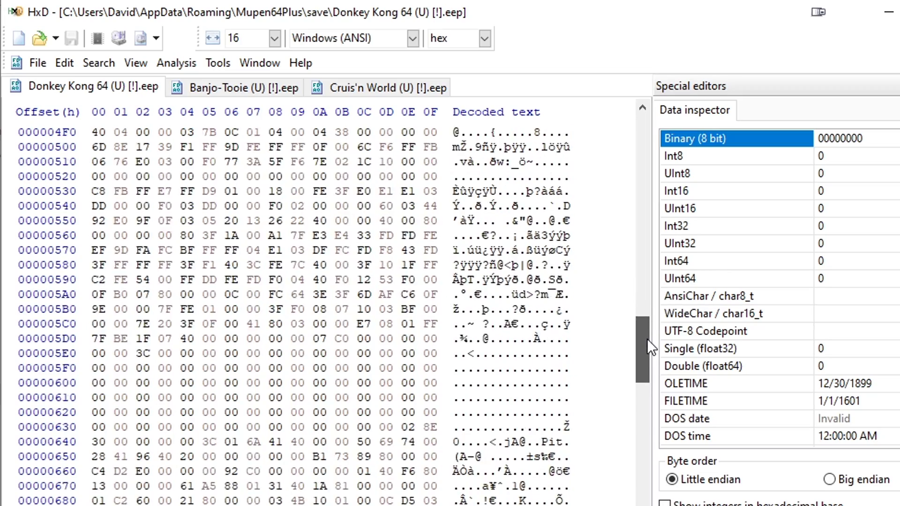
Select the trailing padding rows 700–7FF at the end of the DK64 .eep, then just row 700.
drag(647, 339, 657, 415)
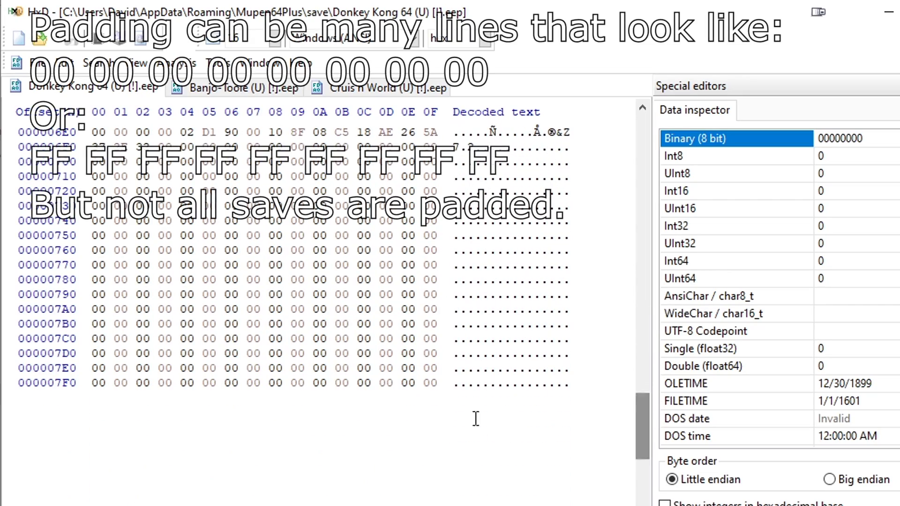
drag(439, 385, 94, 161)
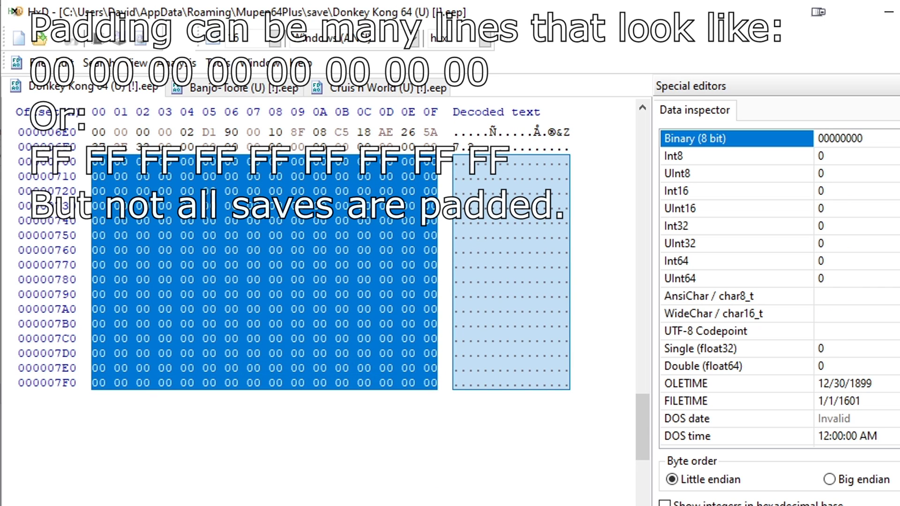
click(117, 188)
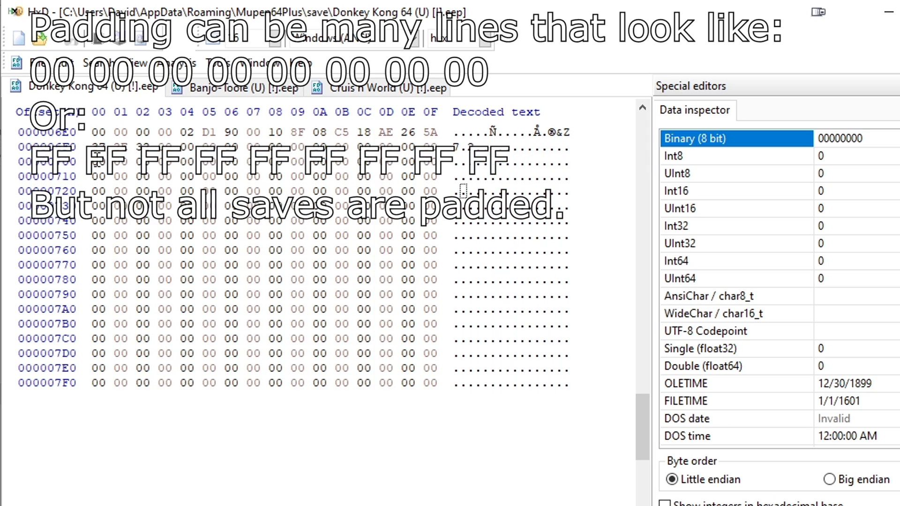
drag(96, 161, 432, 161)
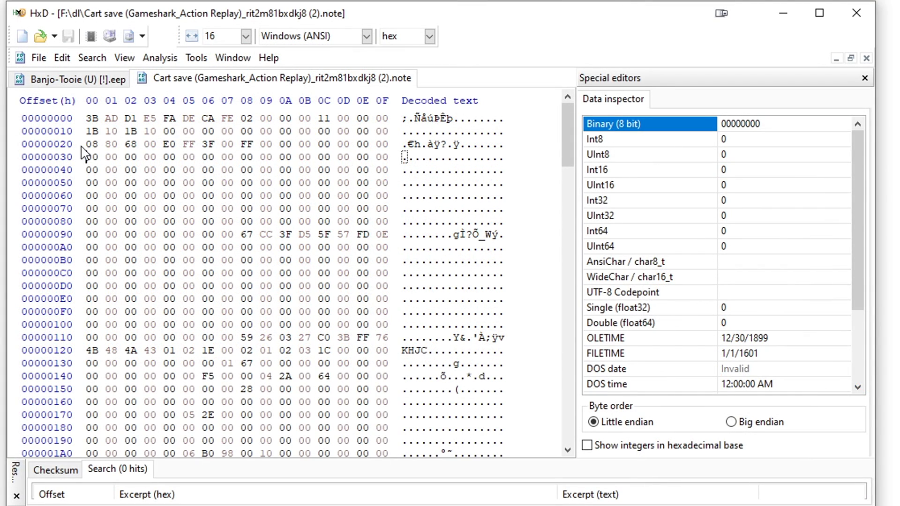
Copy the .note's save data from offset 0x20 to the end.
click(91, 143)
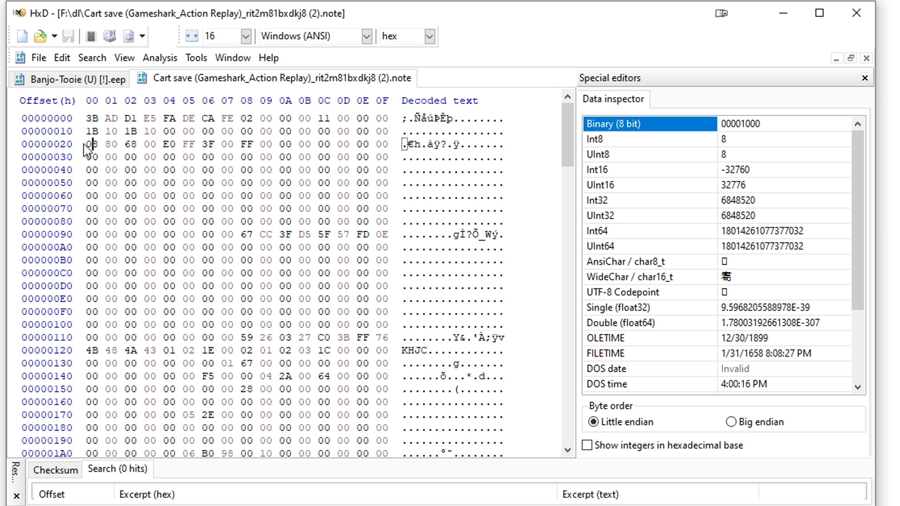
drag(99, 149, 397, 504)
right_click(322, 348)
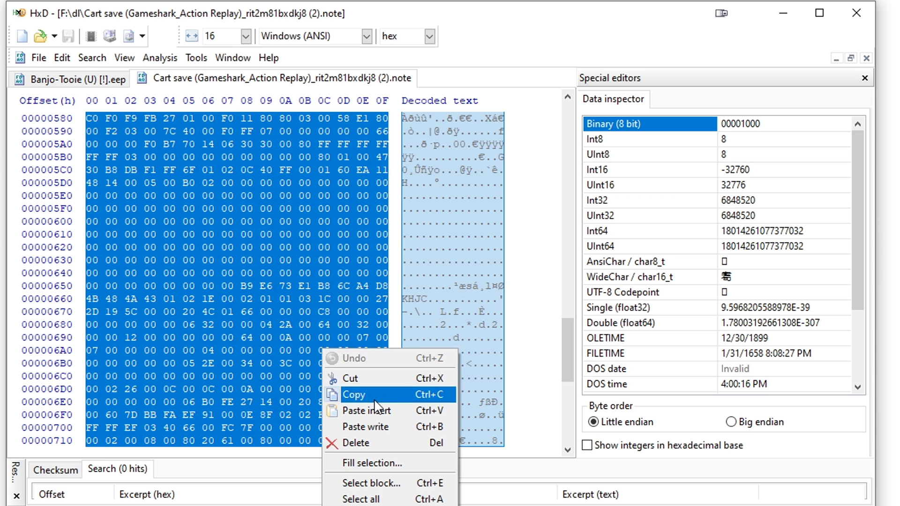
click(335, 391)
Paste-write the copied data over all of Banjo-Tooie (U) [!].eep, leaving FF padding from 0x700.
click(98, 81)
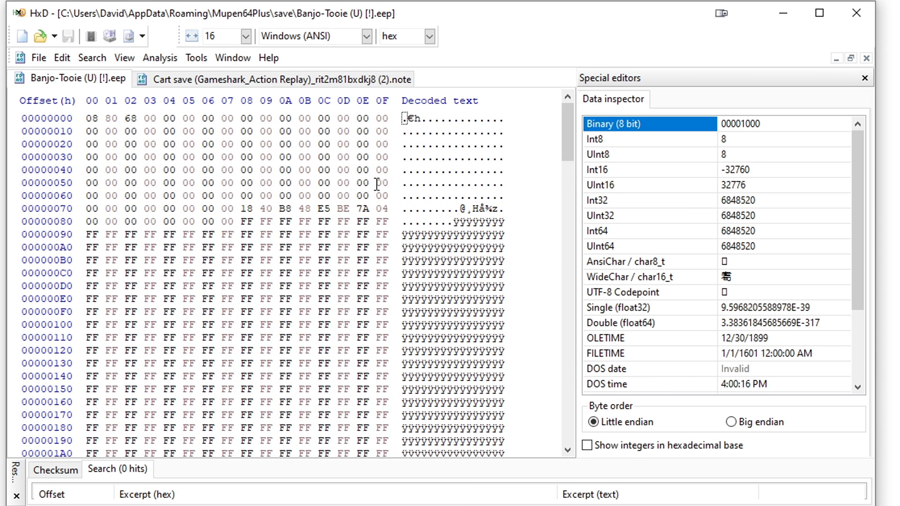
scroll(377, 184, down, 20)
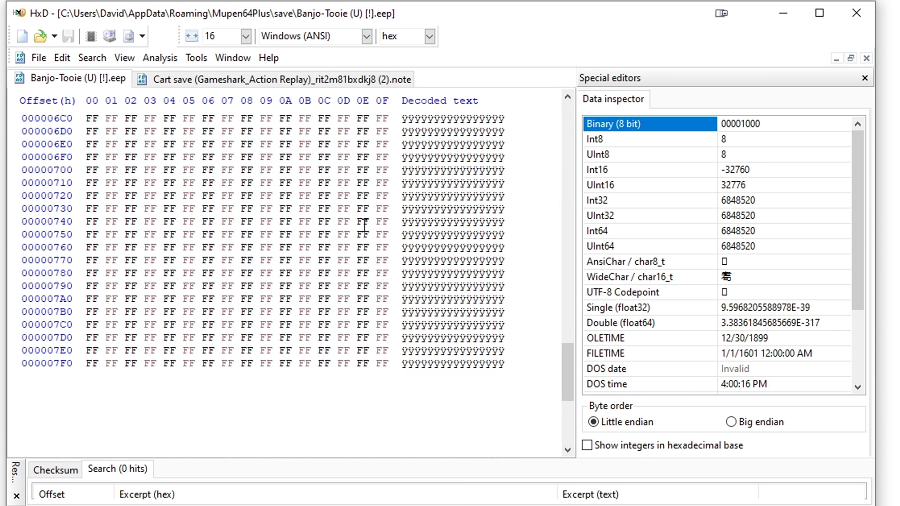
key(ctrl+a)
click(62, 58)
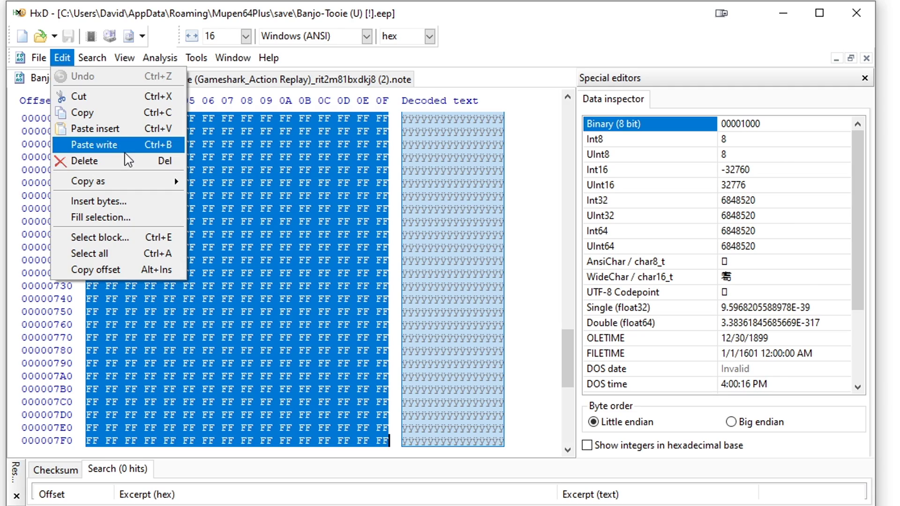
click(125, 145)
scroll(394, 286, up, 18)
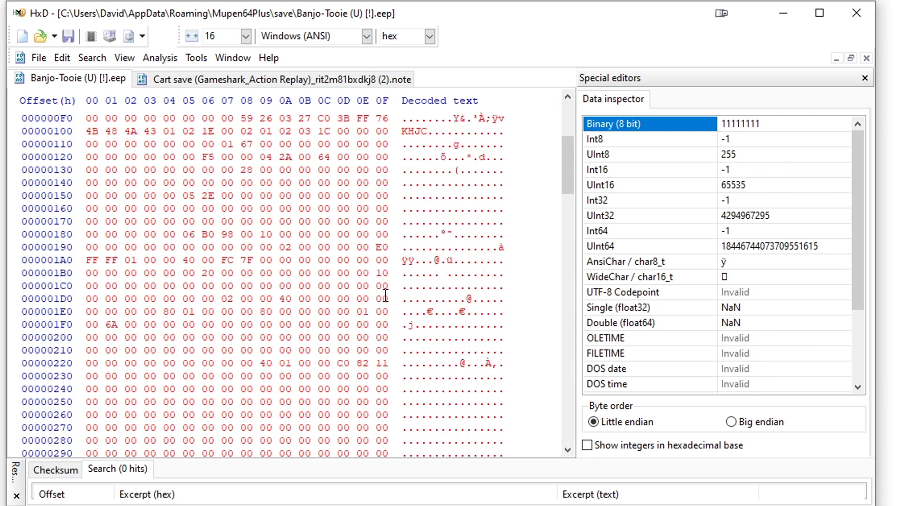
scroll(383, 307, down, 20)
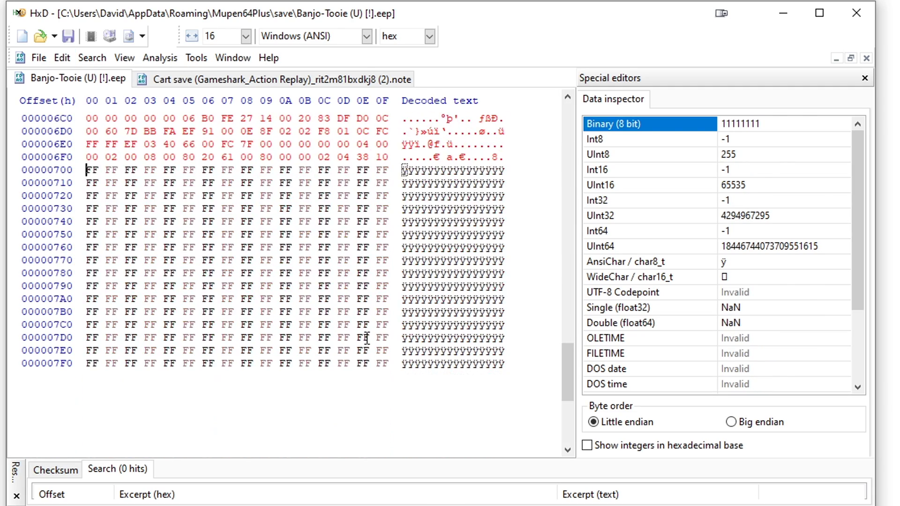
scroll(328, 291, down, 2)
scroll(208, 248, up, 4)
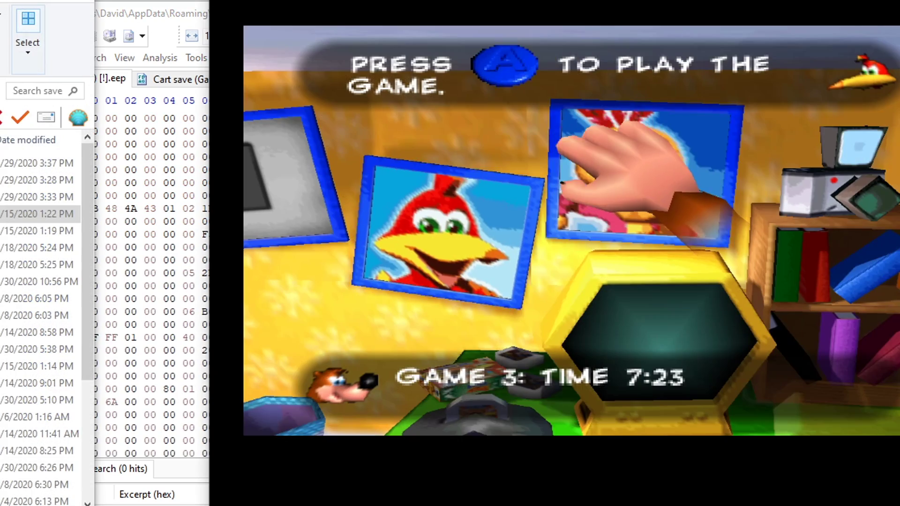
Choose Game 3 (7:23:59, 27 Jiggies) in the file select and start playing.
key(Down)
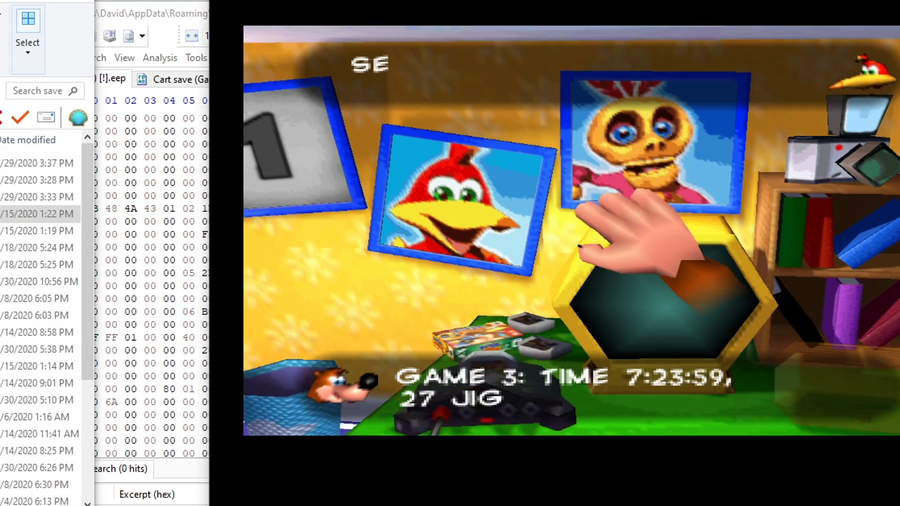
key(Down)
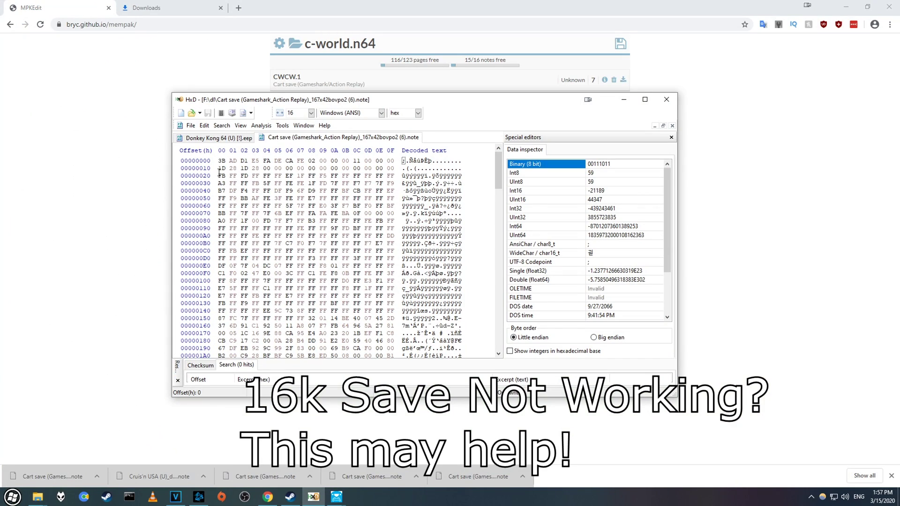
Copy the note's 0x700 bytes from offset 20 through 71F.
click(224, 140)
click(277, 140)
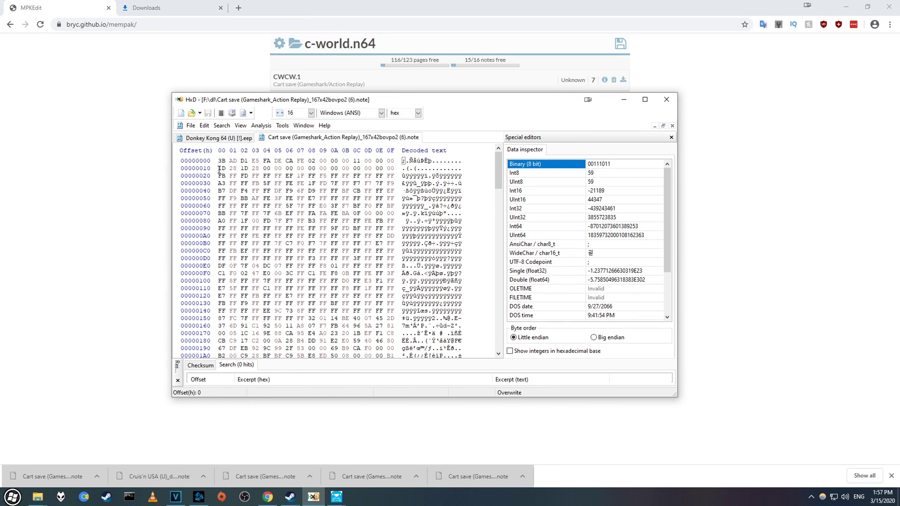
click(219, 169)
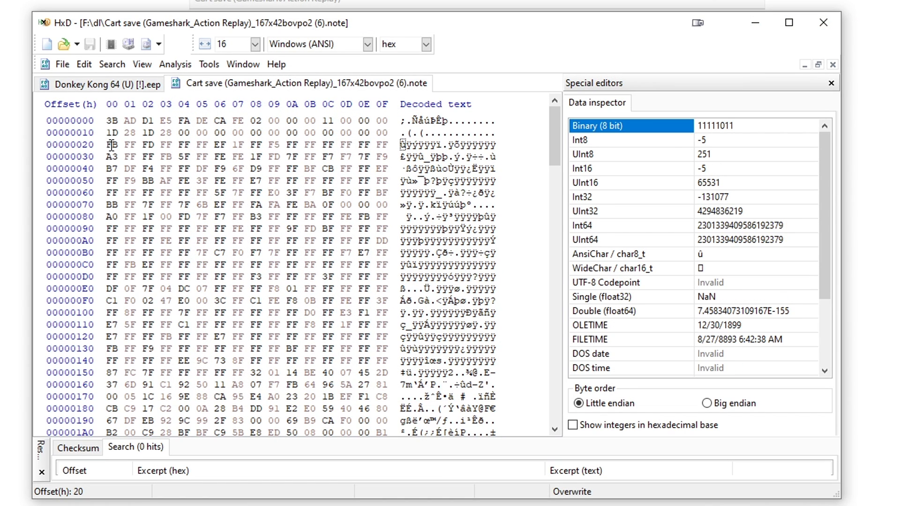
drag(107, 145, 387, 453)
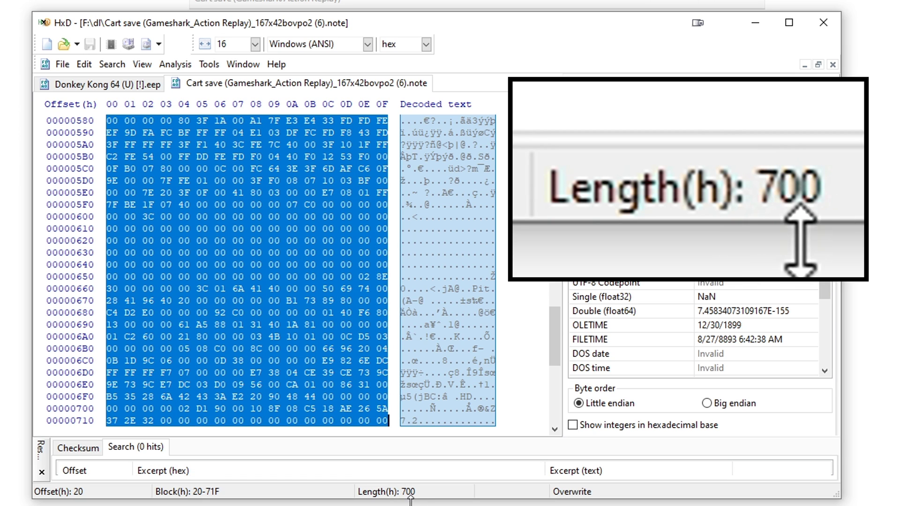
right_click(255, 199)
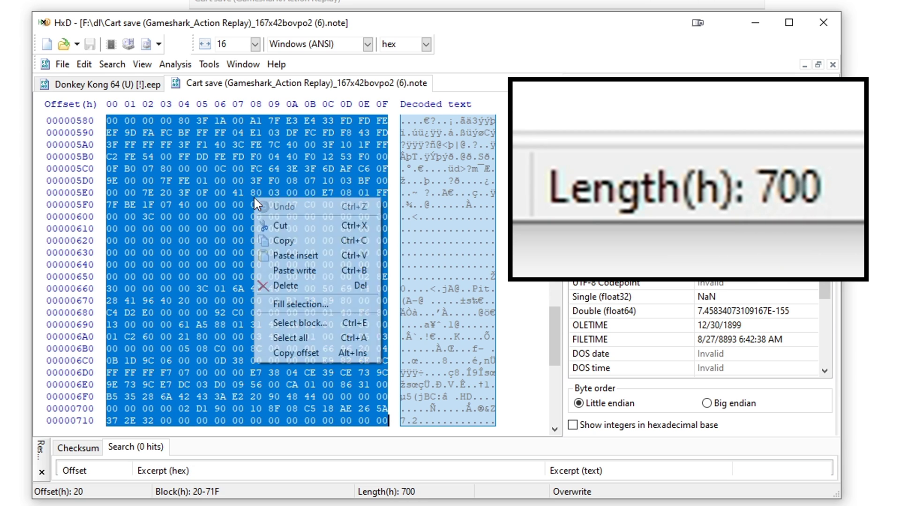
click(294, 241)
In the Donkey Kong 64 .eep, find where the save data ends at row 6F0 and the empty bytes from 700.
click(131, 84)
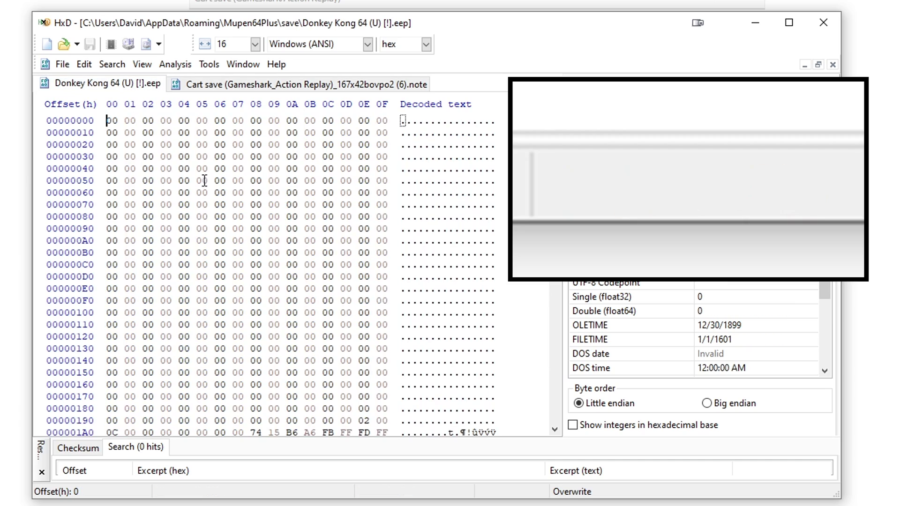
scroll(290, 242, down, 14)
scroll(289, 242, down, 10)
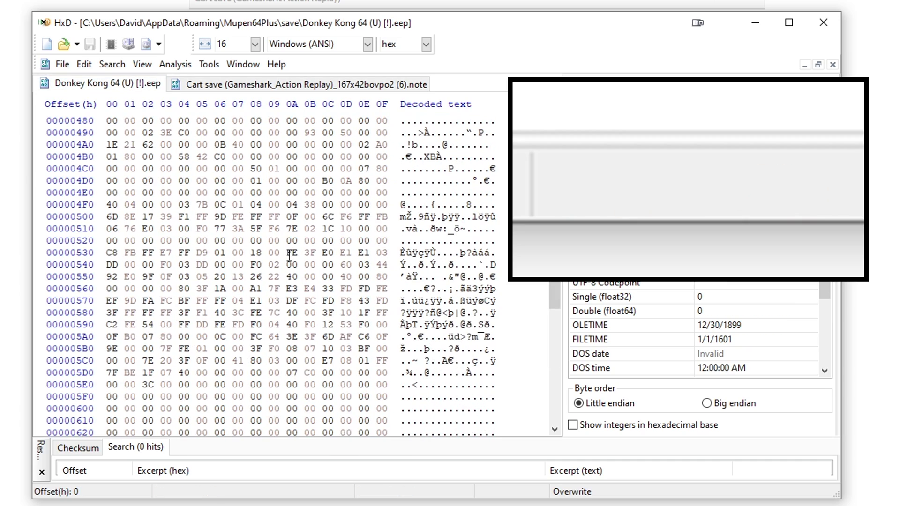
scroll(300, 192, down, 10)
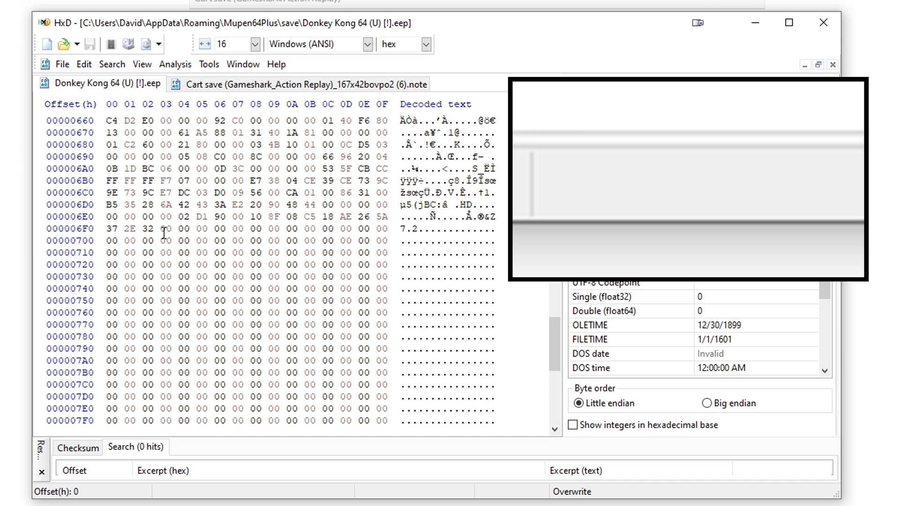
click(166, 229)
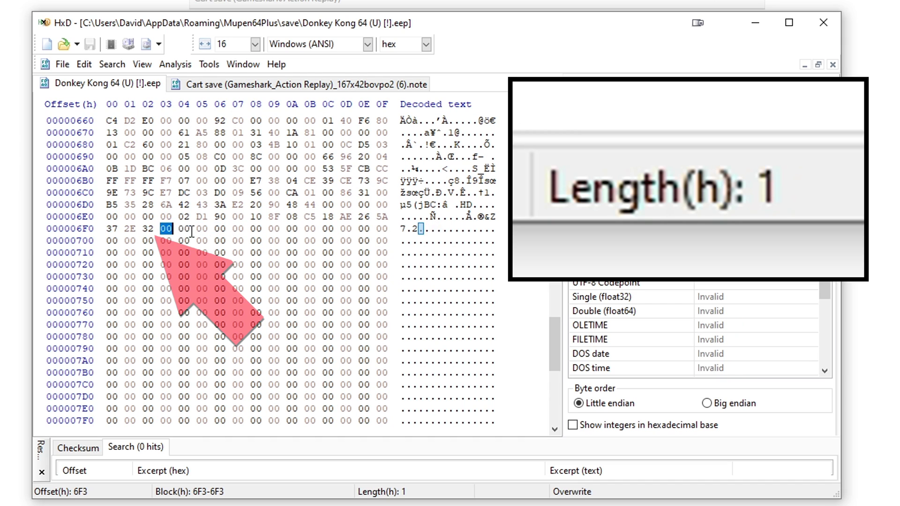
click(113, 229)
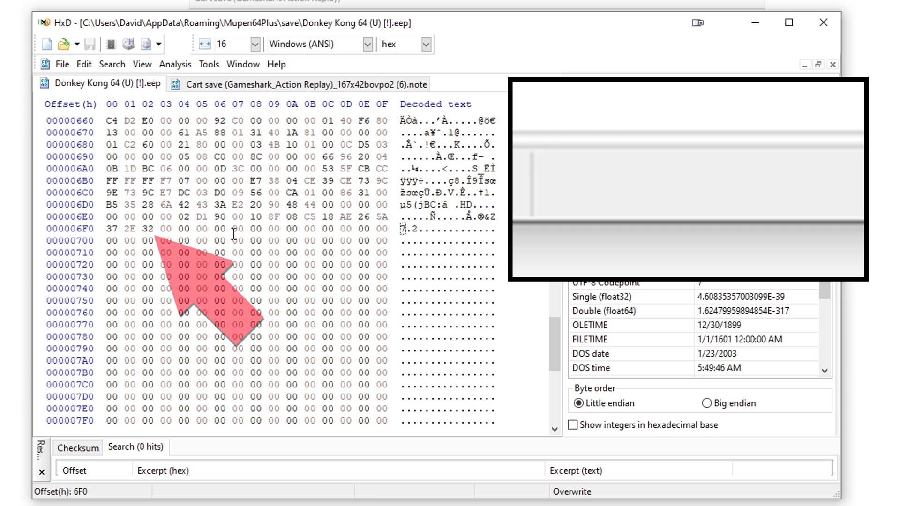
drag(126, 228, 261, 229)
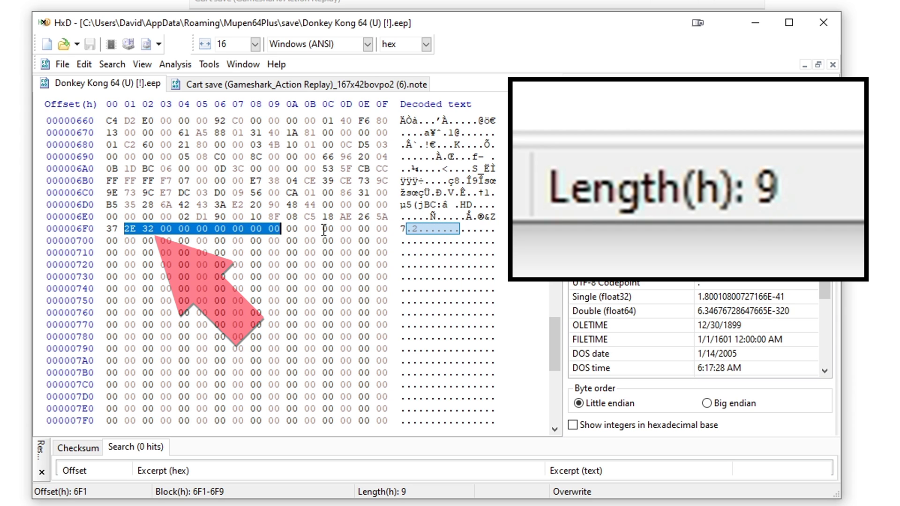
click(387, 229)
Paste-write the copied note data over offsets 0–6FF and save the .eep.
drag(387, 229, 54, 100)
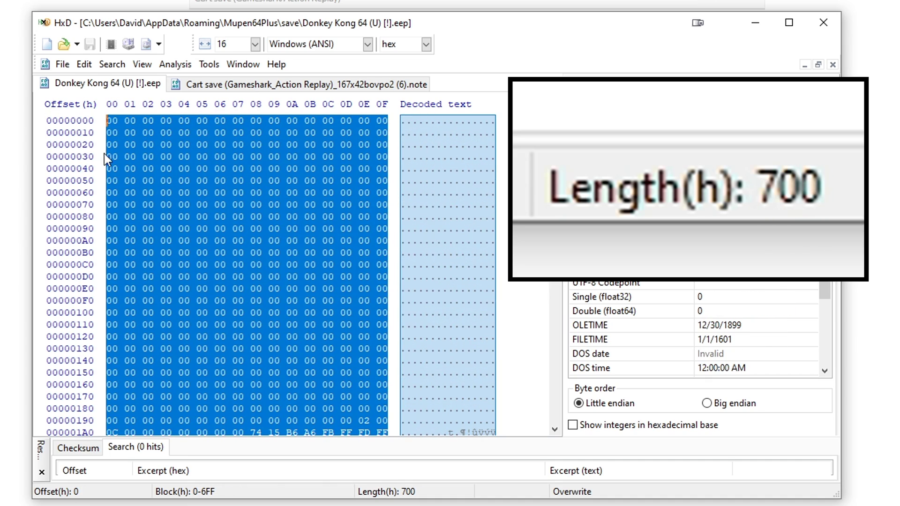
scroll(213, 253, down, 15)
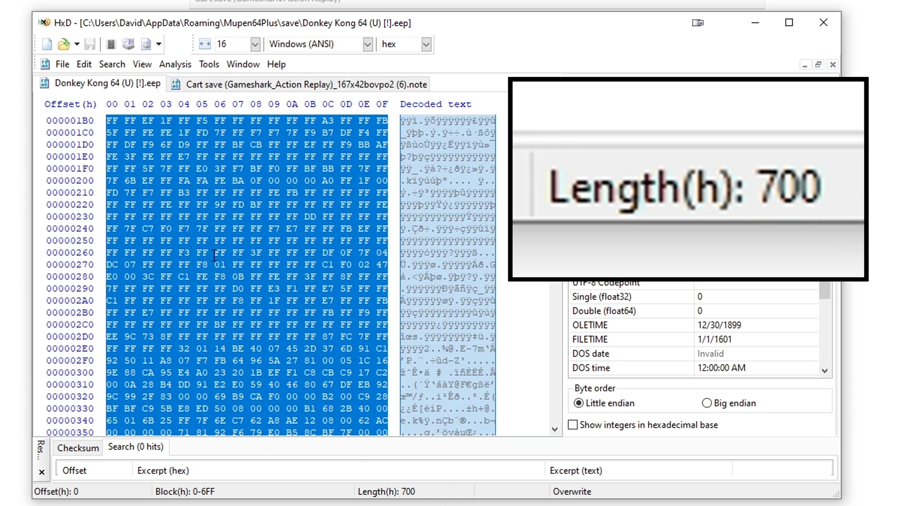
click(85, 66)
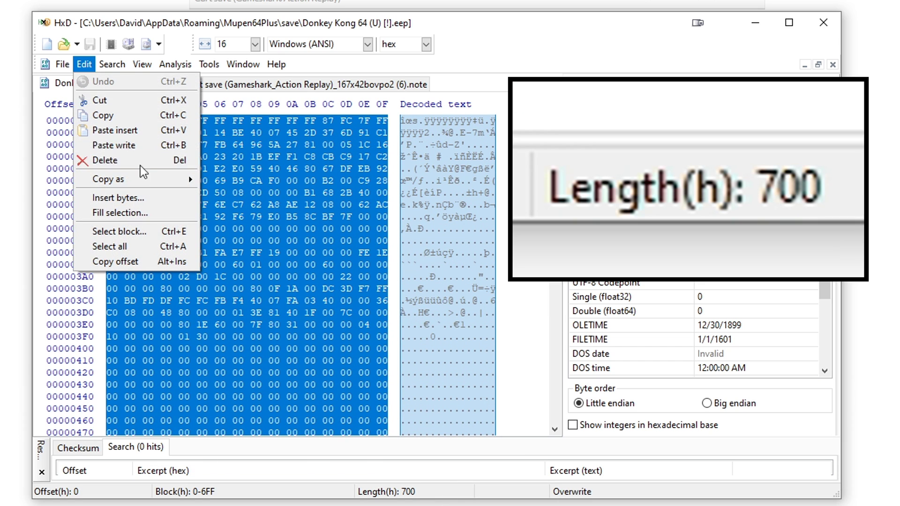
click(114, 145)
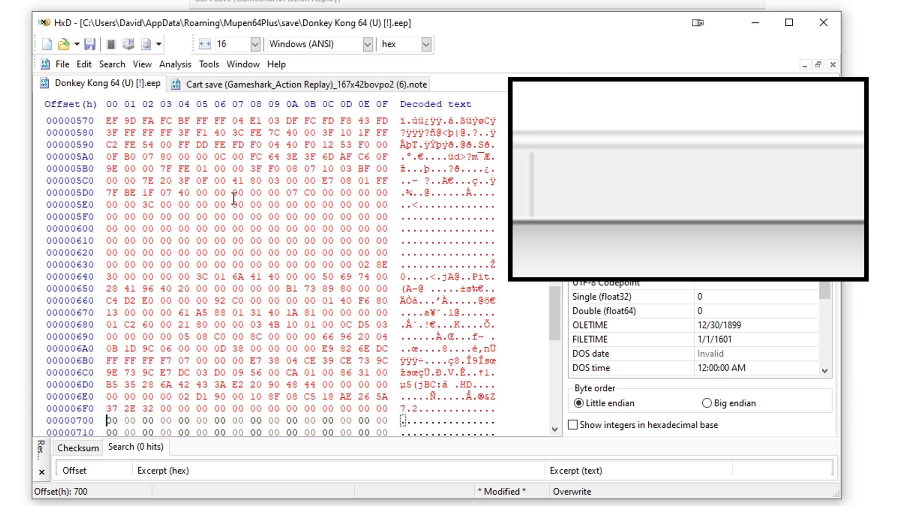
click(90, 45)
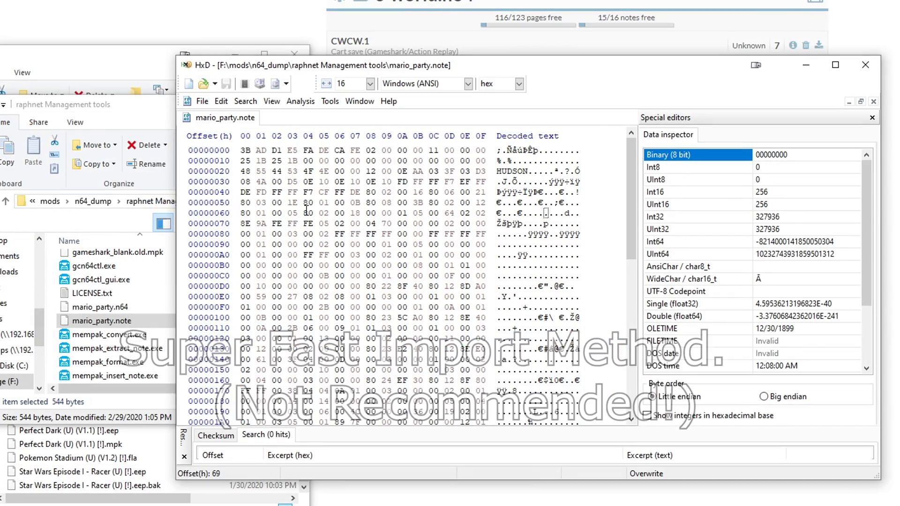
Copy the note's bytes 20–21F and paste-write them into a new empty file.
drag(243, 171, 490, 422)
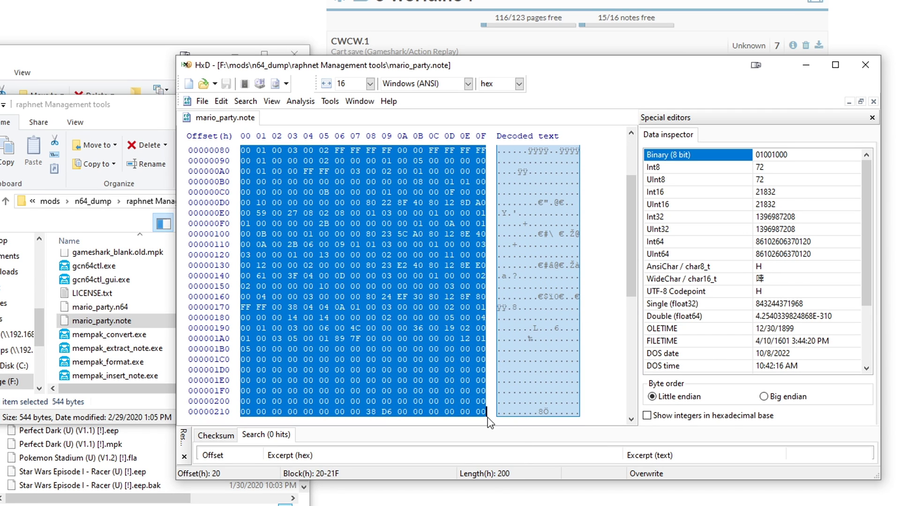
right_click(408, 423)
click(433, 319)
click(188, 84)
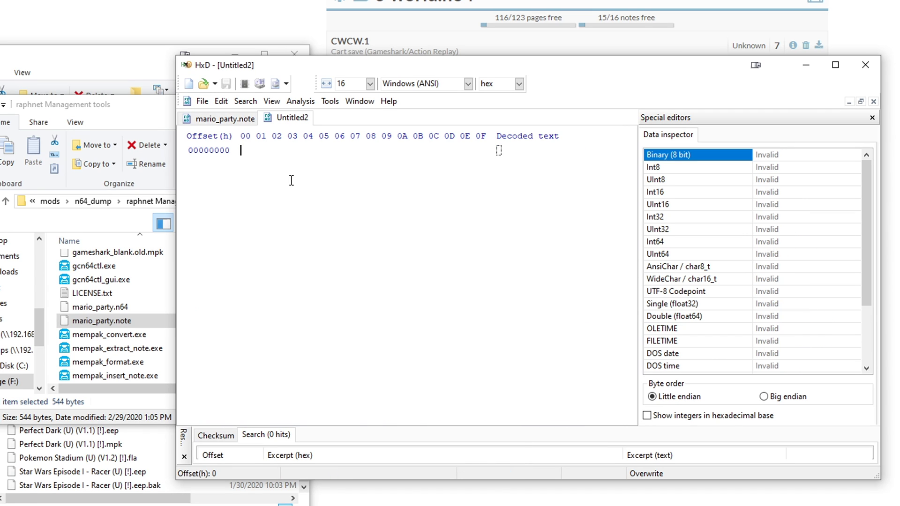
right_click(255, 160)
click(313, 222)
click(555, 297)
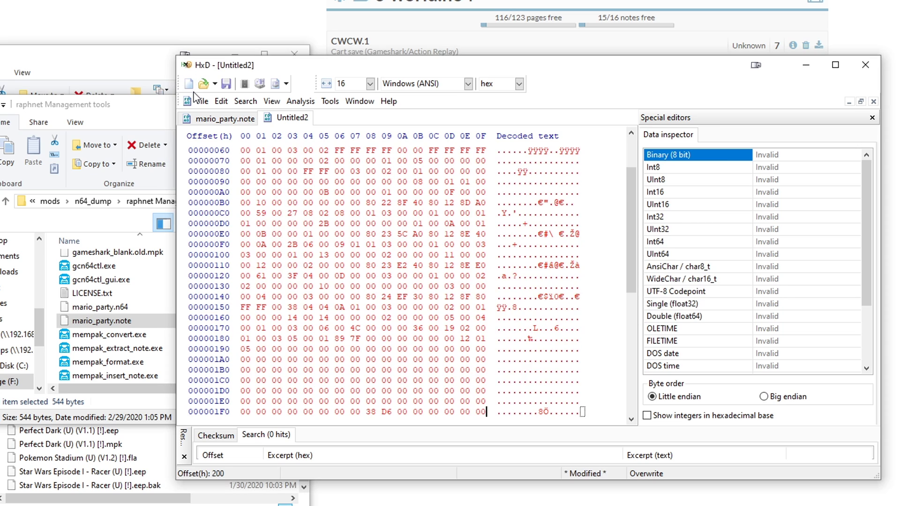
Save the new file over Mario Party (U) [!].eep, confirming the replacement.
click(202, 101)
click(213, 163)
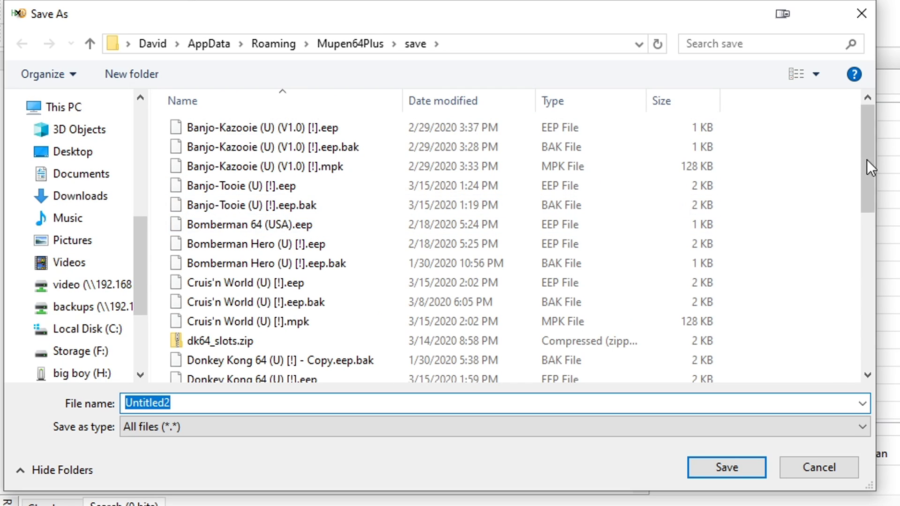
drag(793, 185, 805, 285)
drag(886, 296, 885, 308)
double_click(233, 264)
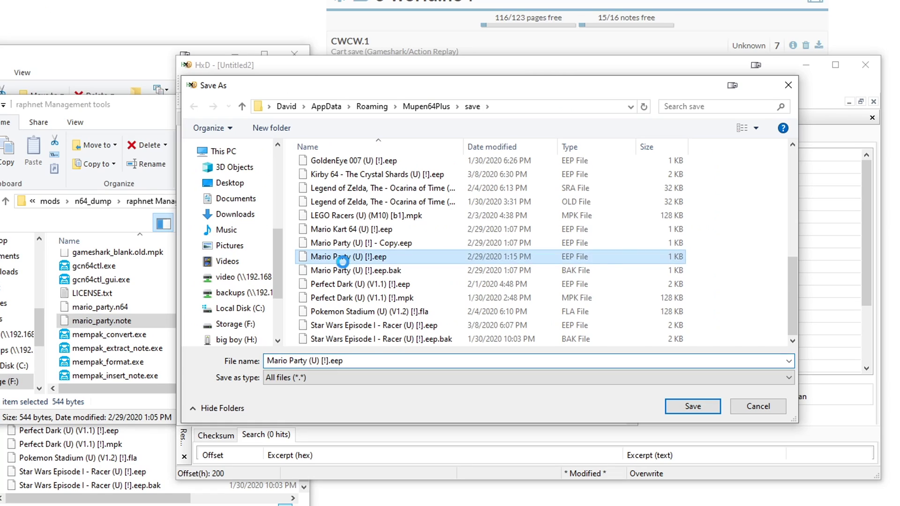
click(552, 266)
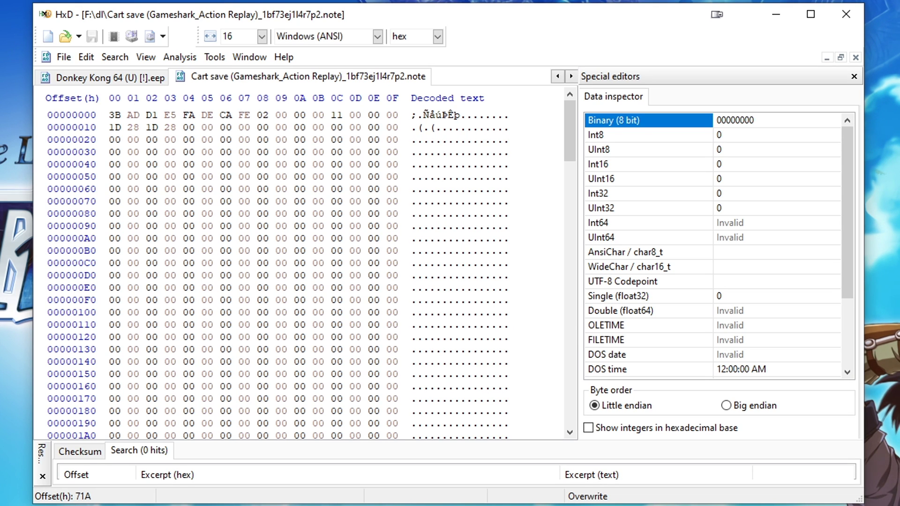
Select the note's bytes from offset 20 through 71F, then switch to the Donkey Kong 64 (U) [!].eep tab.
click(113, 114)
click(110, 127)
drag(112, 139, 413, 476)
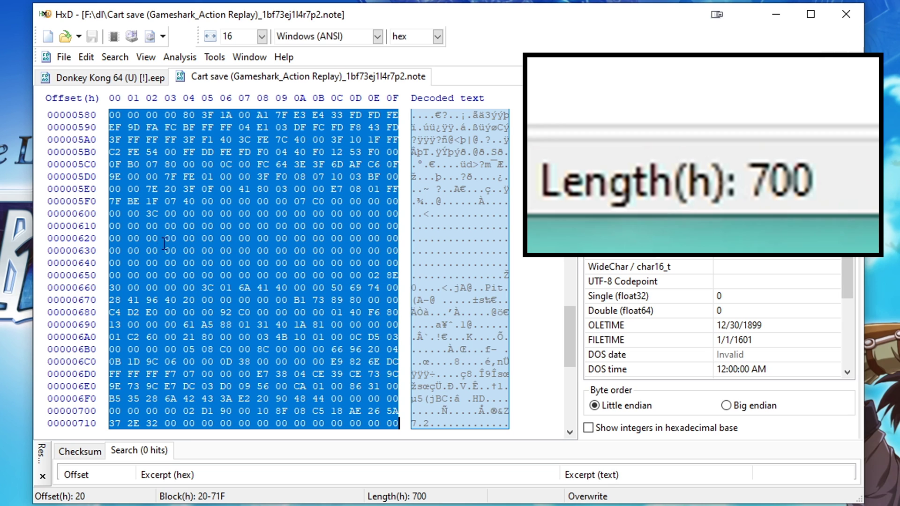
click(86, 79)
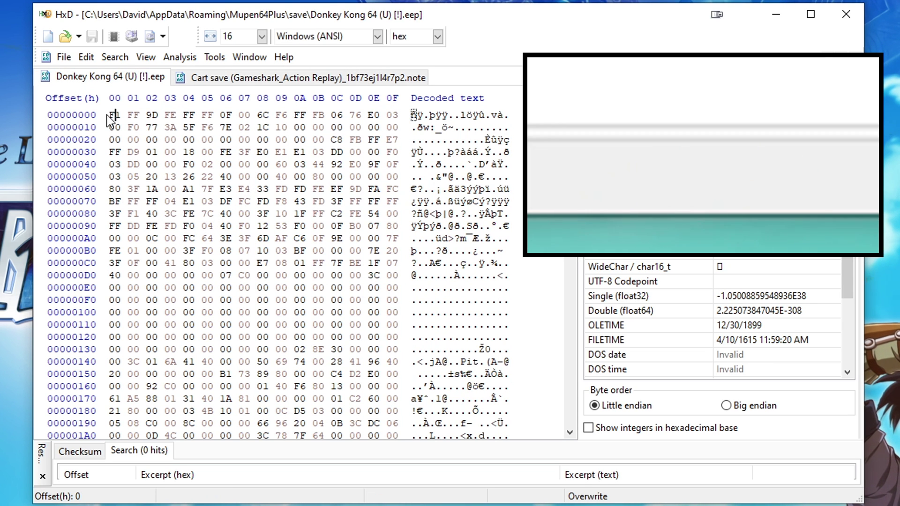
Select the Donkey Kong 64 save's first 0x700 bytes (offsets 0–6FF) as a block.
drag(110, 118, 400, 300)
key(ctrl+Home)
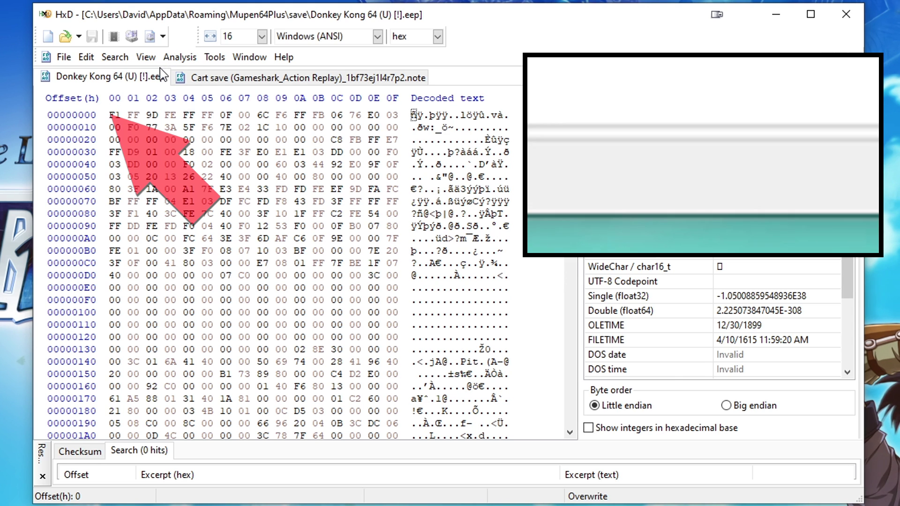
click(86, 58)
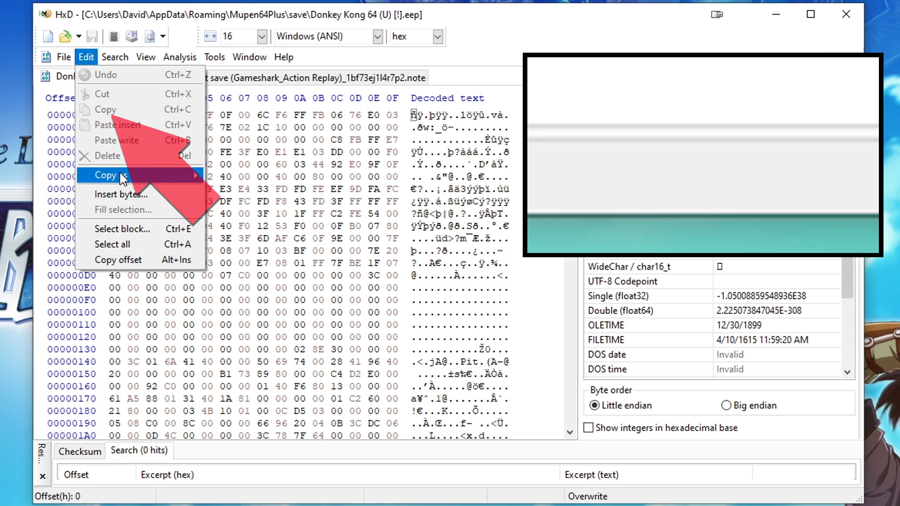
click(141, 230)
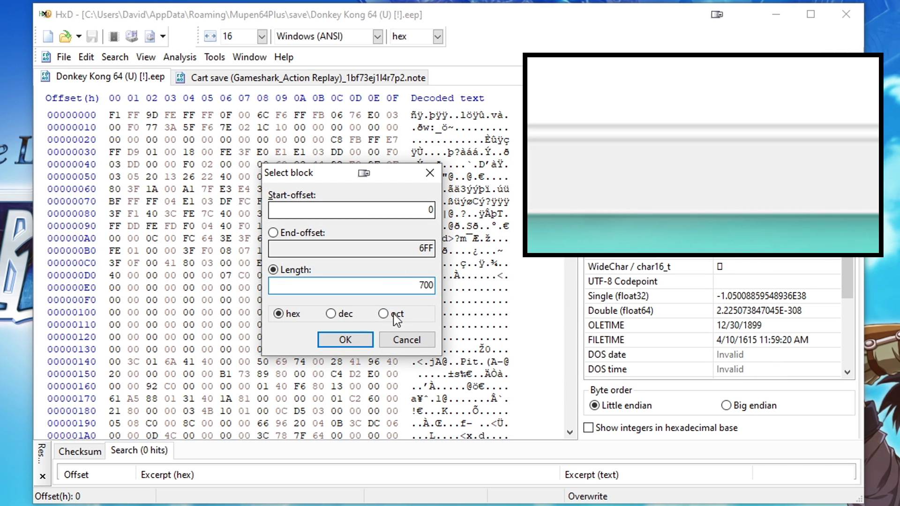
click(344, 340)
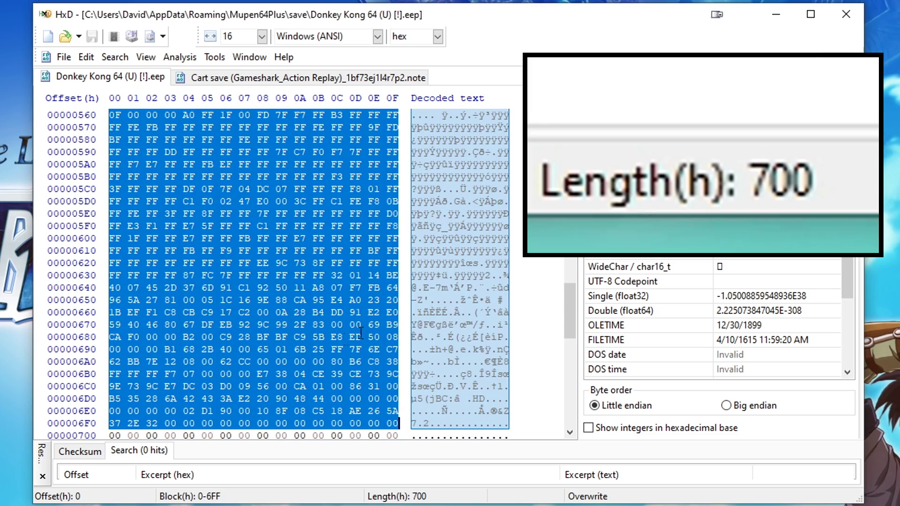
drag(564, 307, 552, 141)
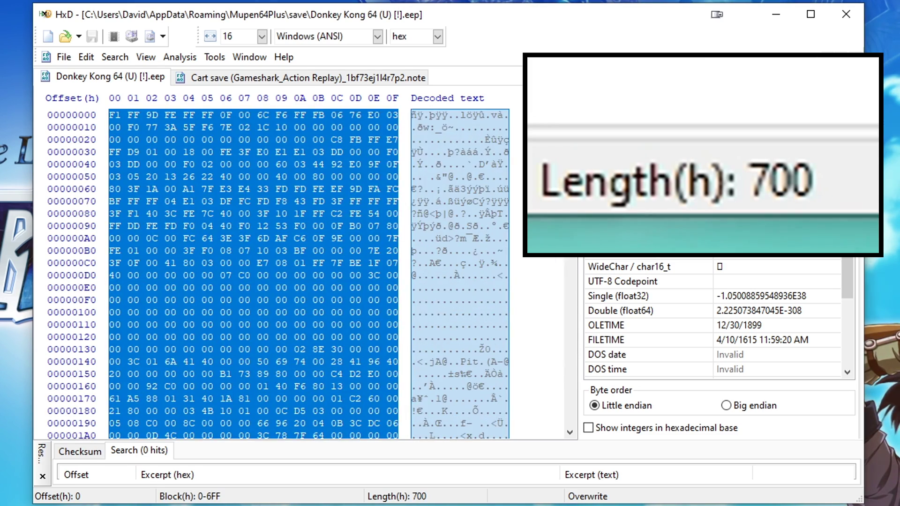
right_click(232, 187)
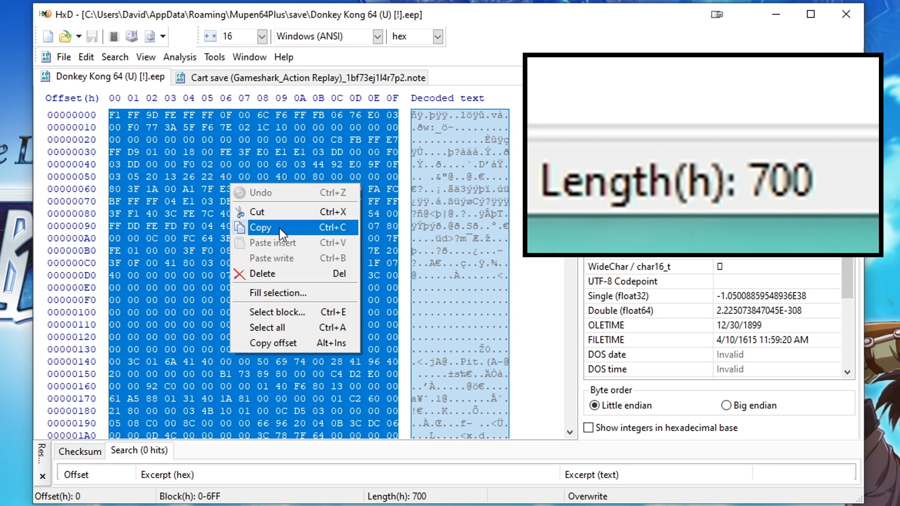
Copy the DK64 save data and paste-write it over bytes 20–71F of the cart-save note.
click(279, 229)
click(309, 78)
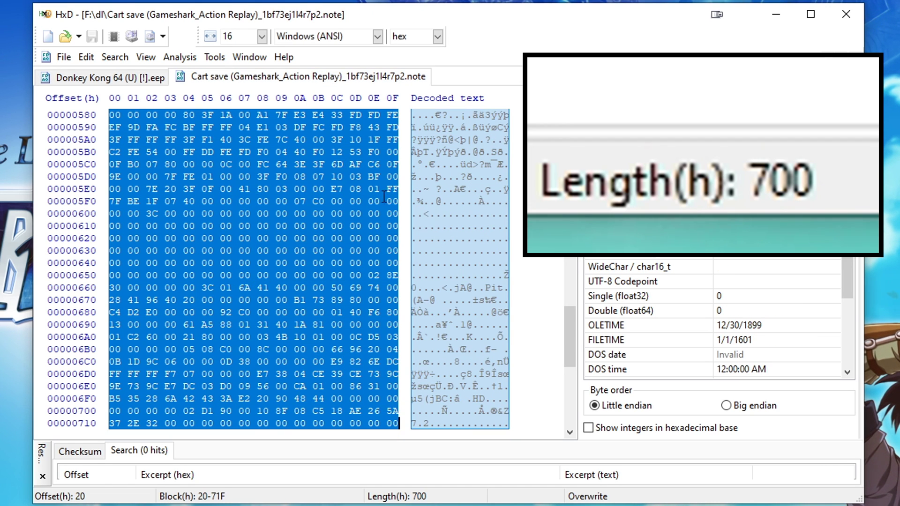
drag(575, 344, 572, 154)
click(318, 114)
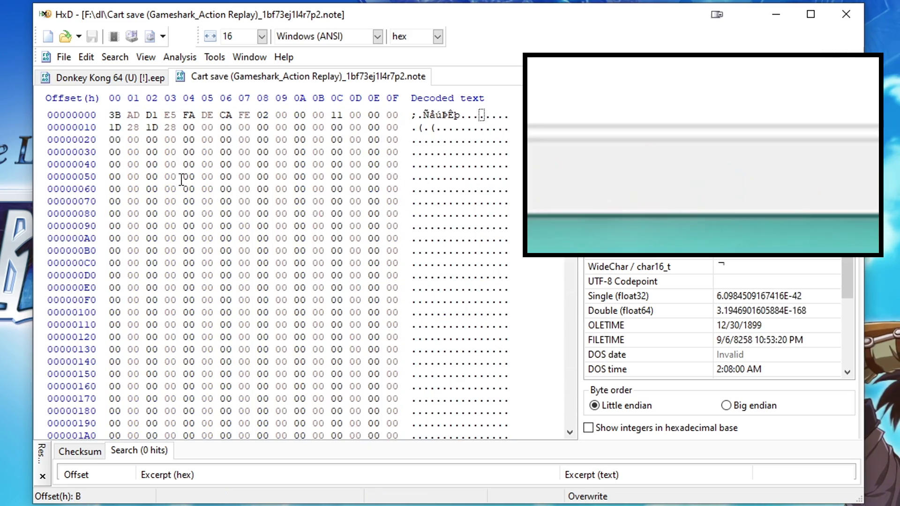
drag(111, 139, 393, 442)
scroll(253, 281, up, 15)
right_click(160, 172)
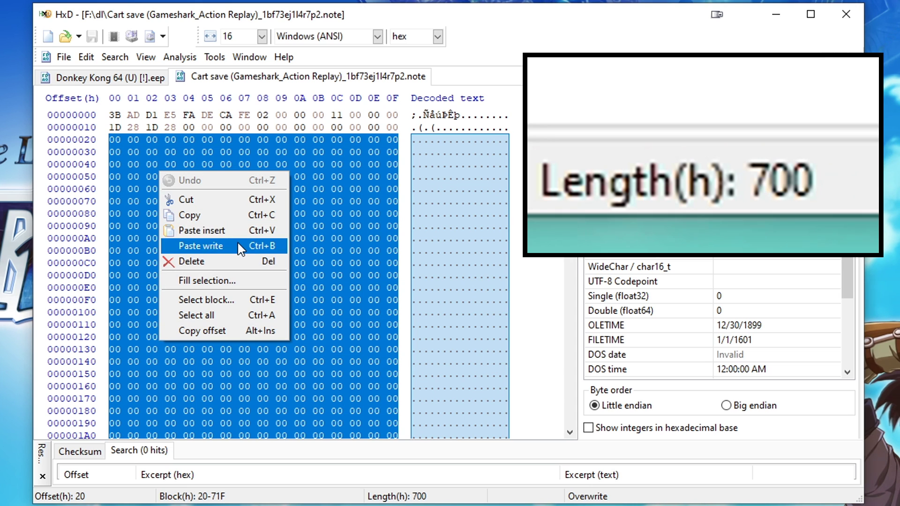
click(201, 245)
Save the modified cart-save note as a new file.
scroll(239, 242, up, 20)
click(64, 56)
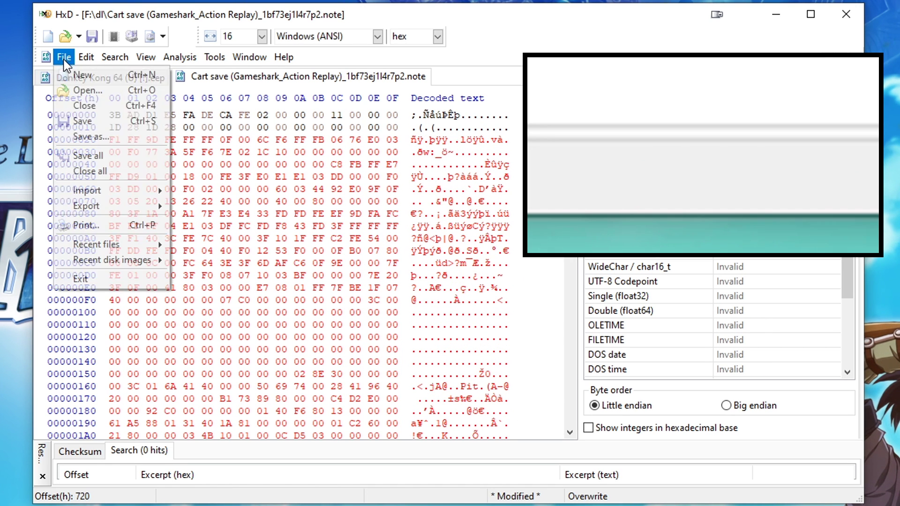
click(119, 138)
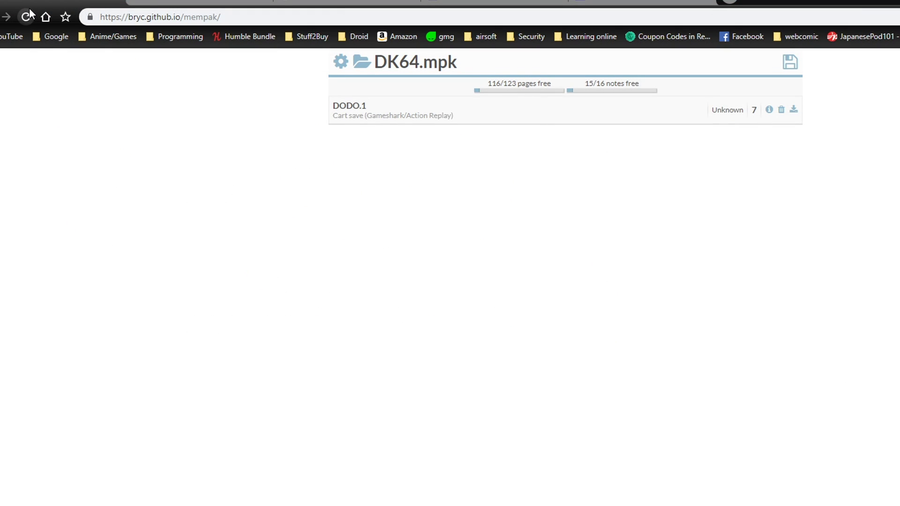
Load new_dk.note into a fresh New.mpk and write it to the controller pak, confirming the overwrite.
click(27, 16)
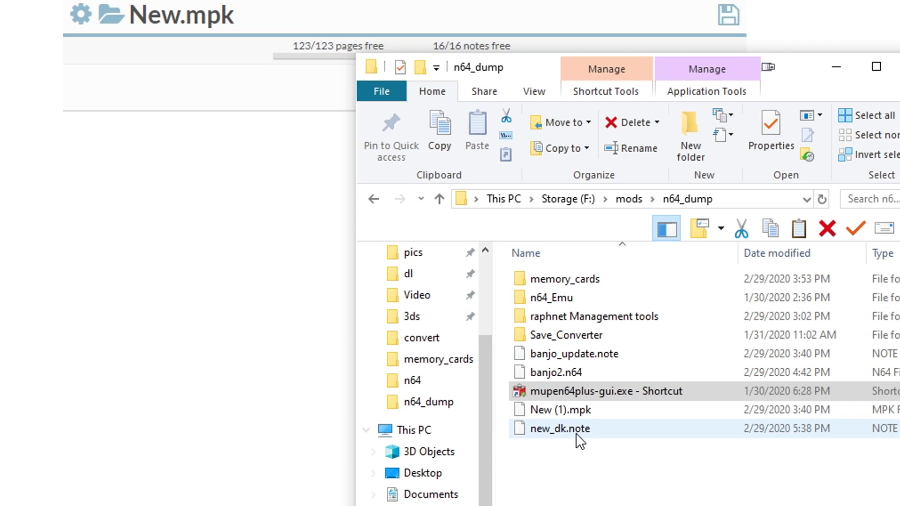
drag(574, 436, 202, 74)
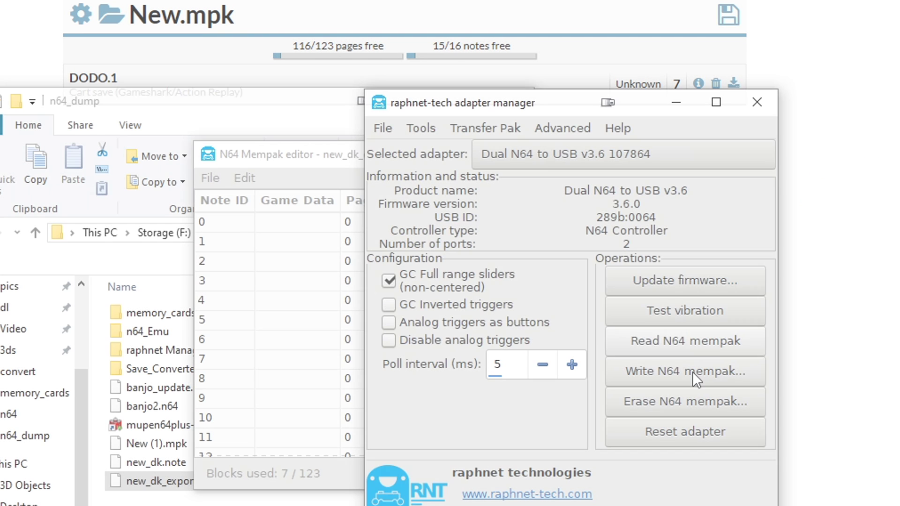
click(691, 377)
click(559, 395)
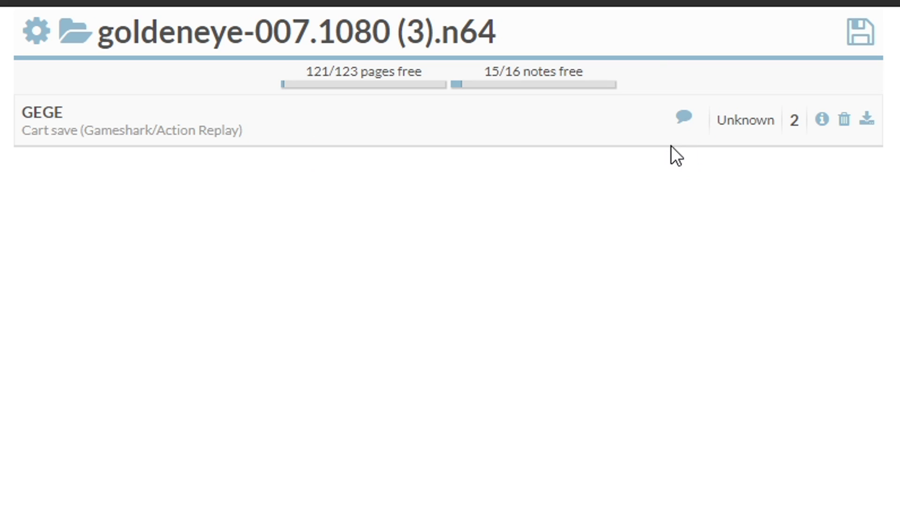
Read the comment attached to the GEGE cart save note in goldeneye-007.1080 (3).n64.
mouse_move(690, 117)
Download the GEGE note and select its data from offset 0x30 to 0x24F in HxD.
click(869, 123)
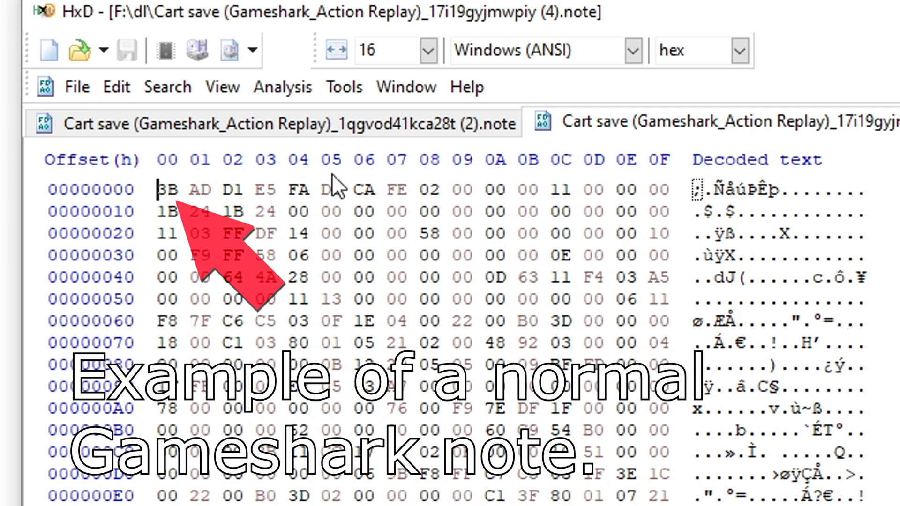
click(415, 115)
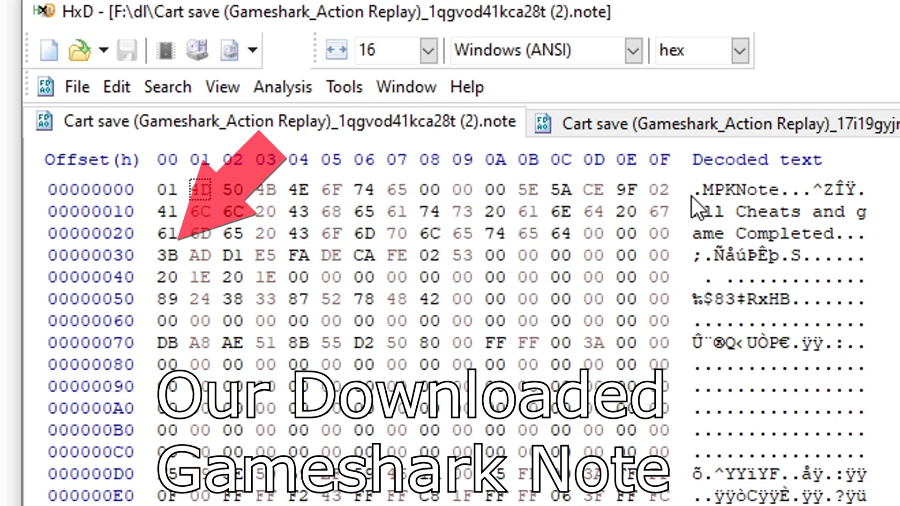
drag(160, 255, 711, 505)
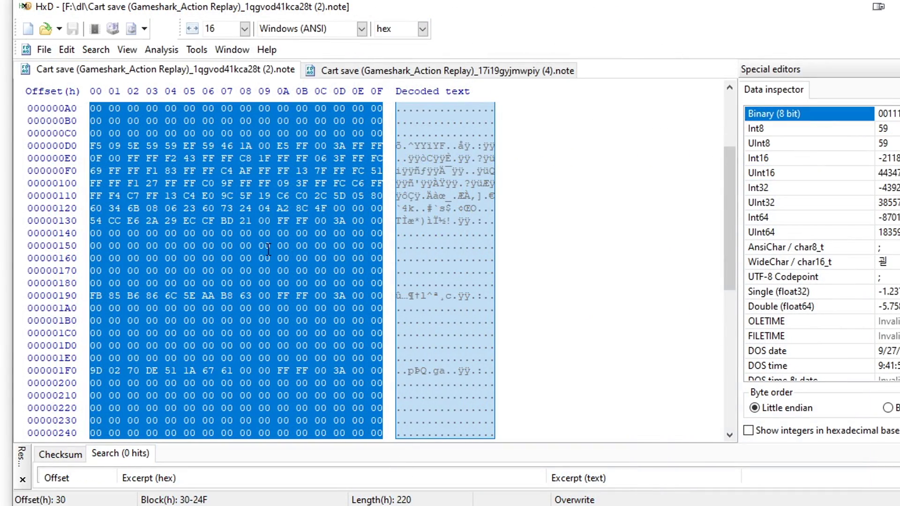
Copy the selected note data and paste-insert it into a new empty file.
right_click(267, 249)
click(328, 294)
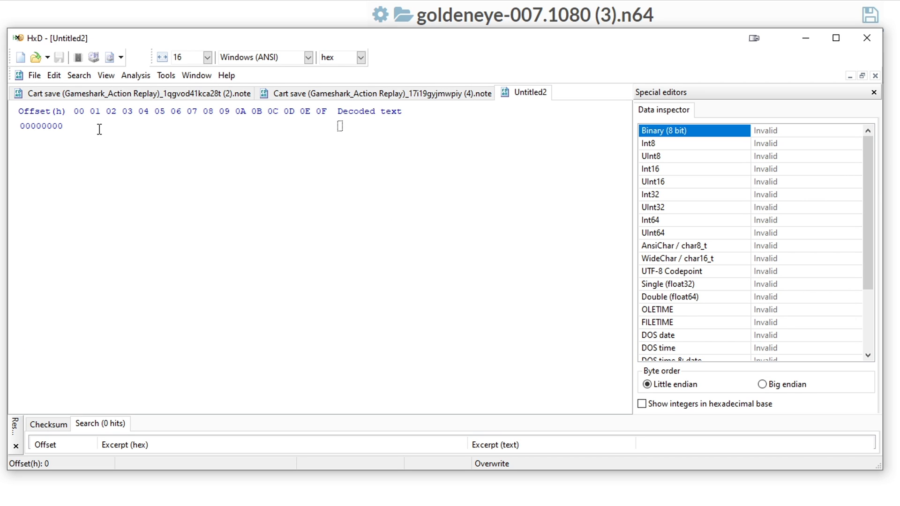
right_click(99, 129)
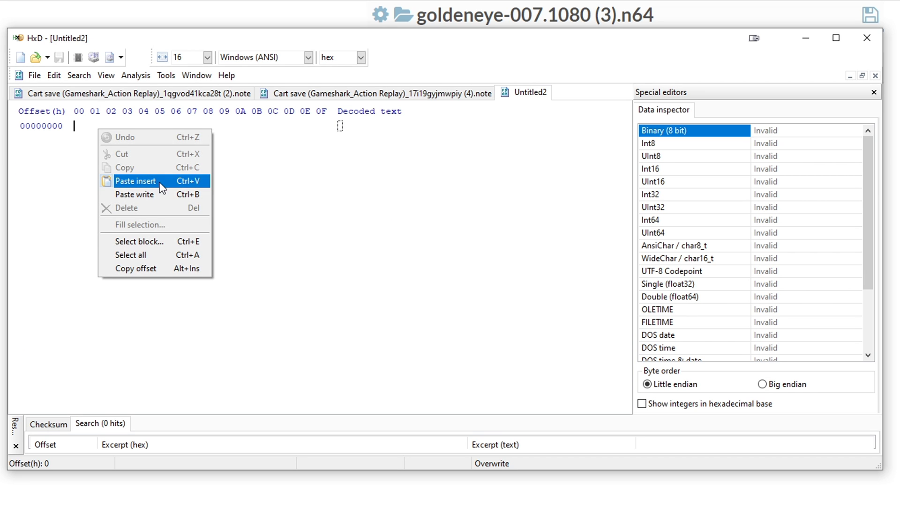
click(160, 183)
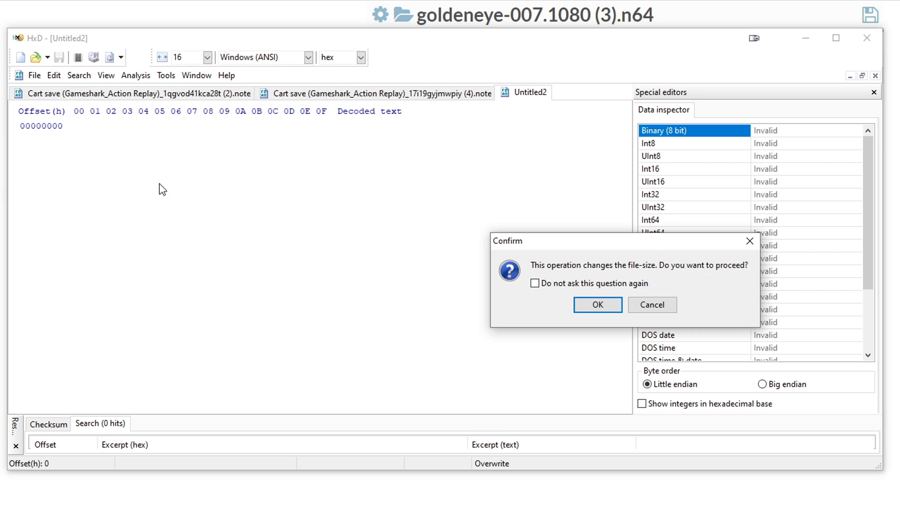
click(598, 305)
Save the new file as 0007_perfect.note in memory_cards.
click(34, 75)
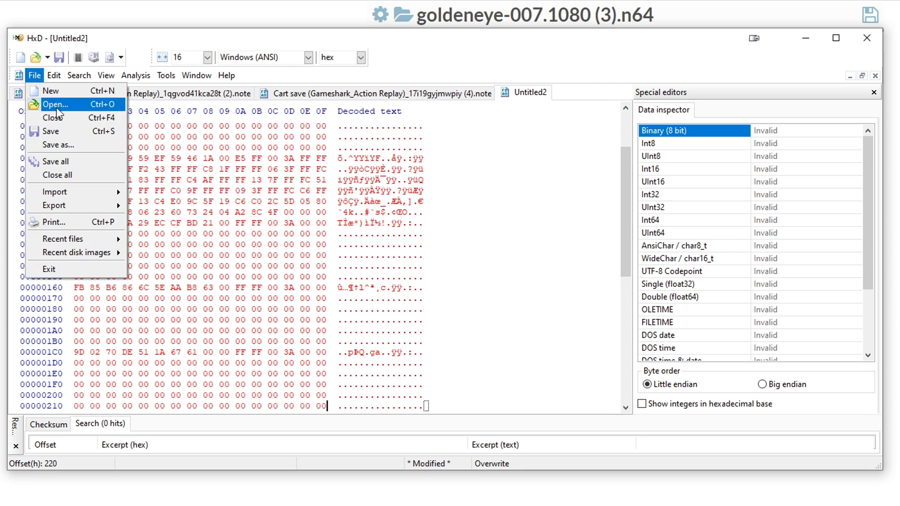
click(58, 144)
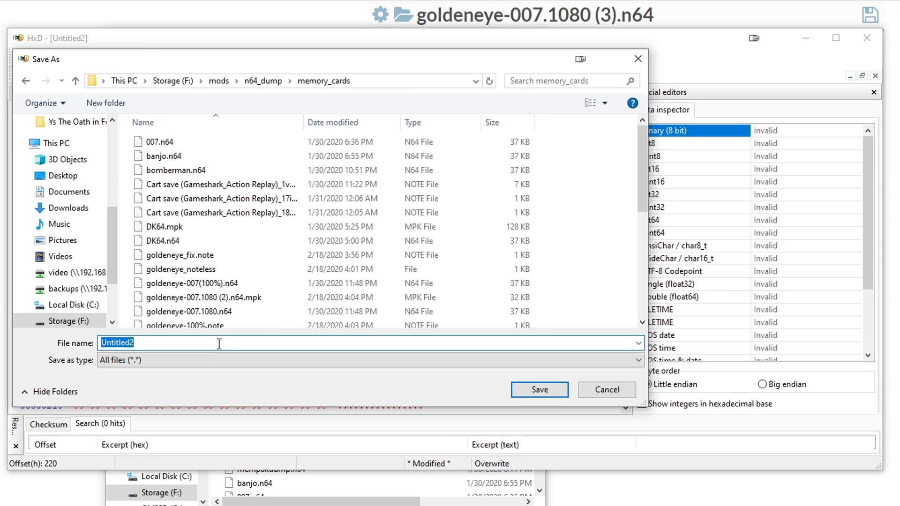
text(0007)
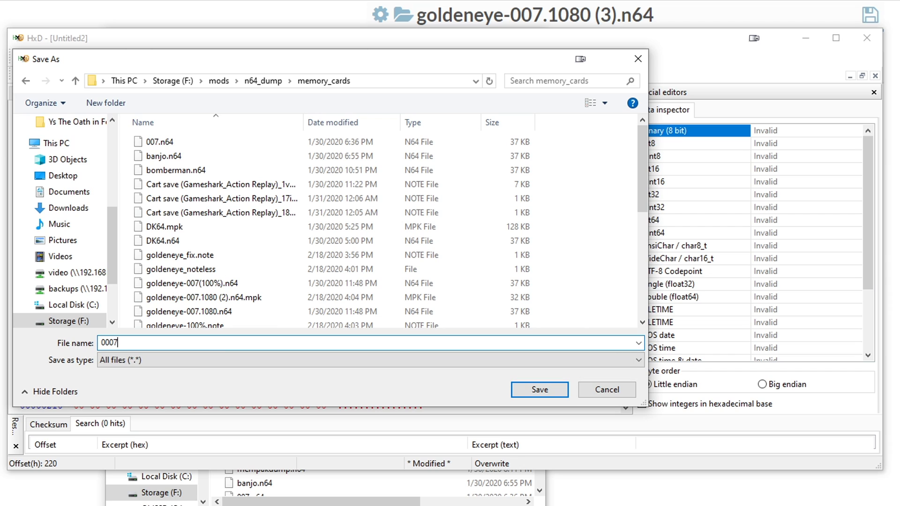
text(_perfect.note)
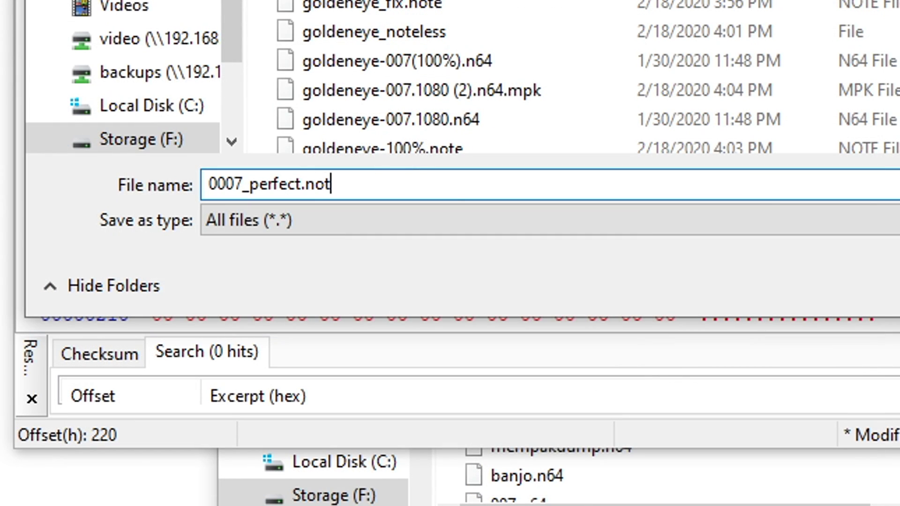
key(Return)
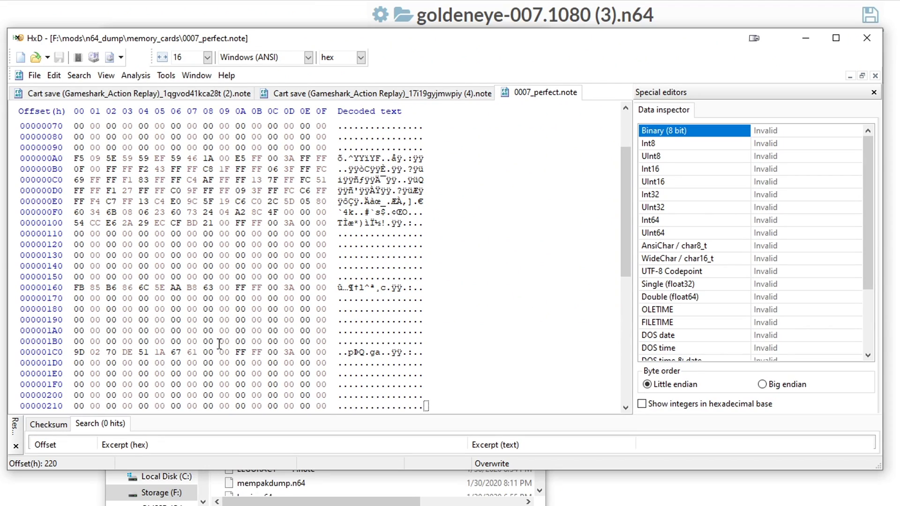
scroll(339, 218, down, 3)
scroll(347, 213, up, 3)
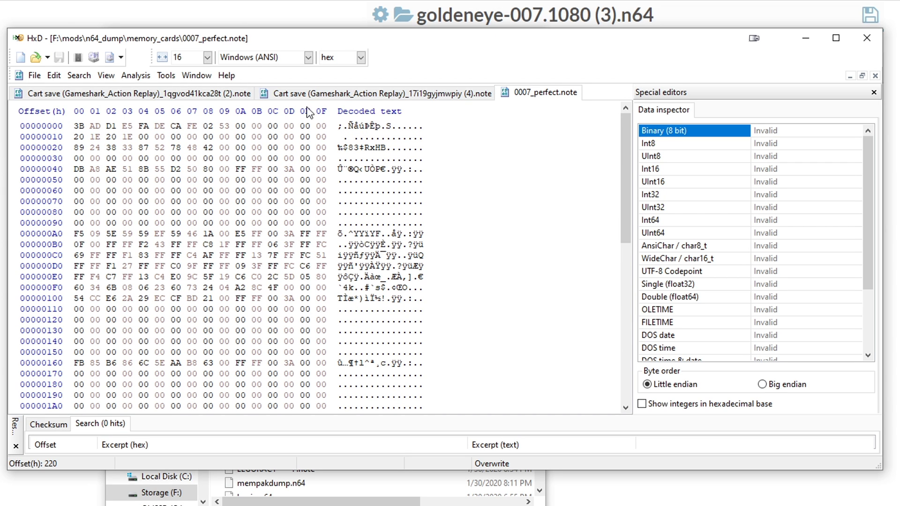
click(21, 75)
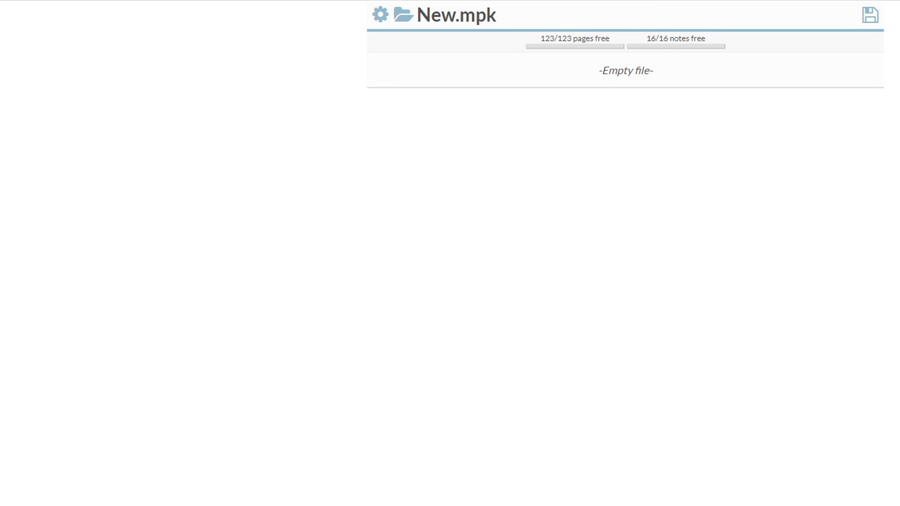
Add 0007_perfect.note to an empty New.mpk and export it as 007_perfect_mempak.mpk.
key(alt+Tab)
drag(105, 274, 566, 73)
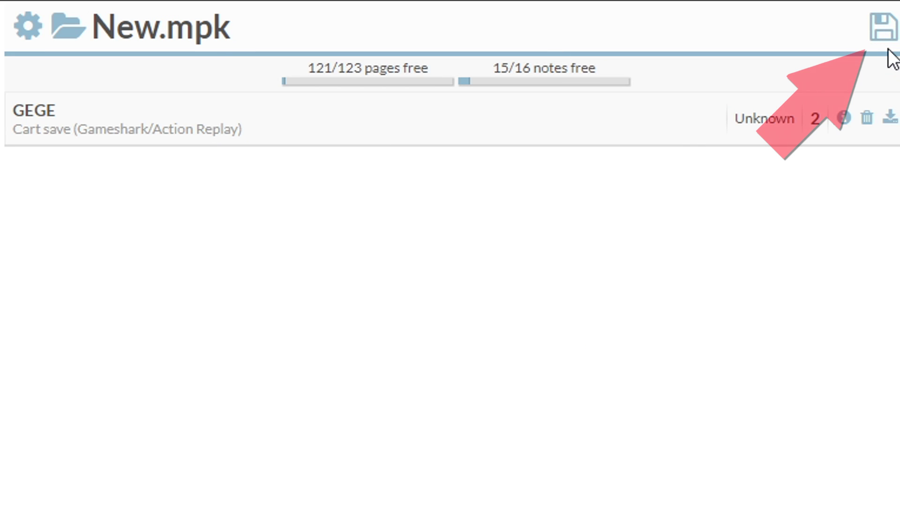
click(881, 28)
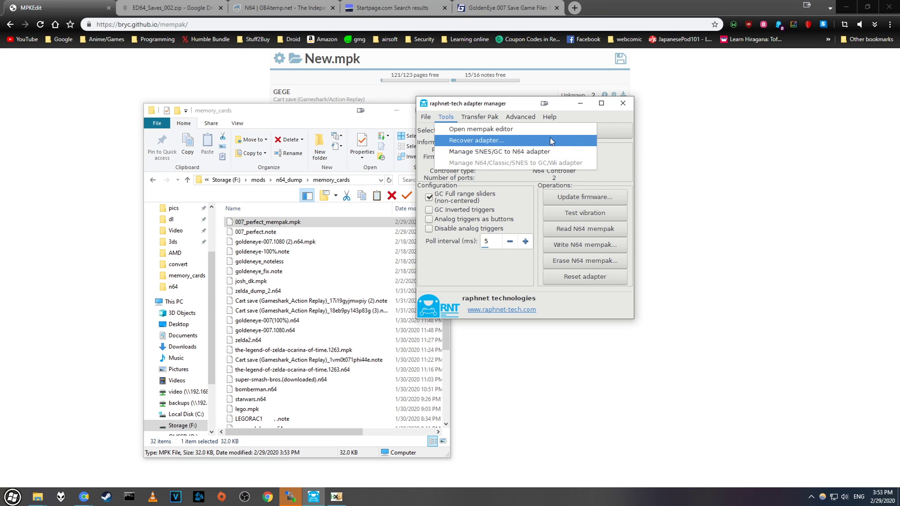
click(543, 132)
click(368, 123)
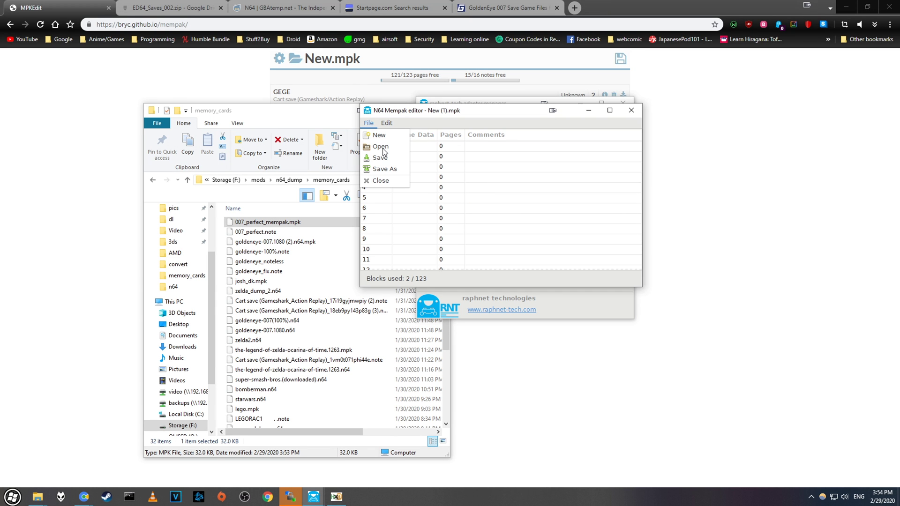
Open 007_perfect_mempak.mpk in the N64 Mempak editor.
click(380, 146)
click(469, 101)
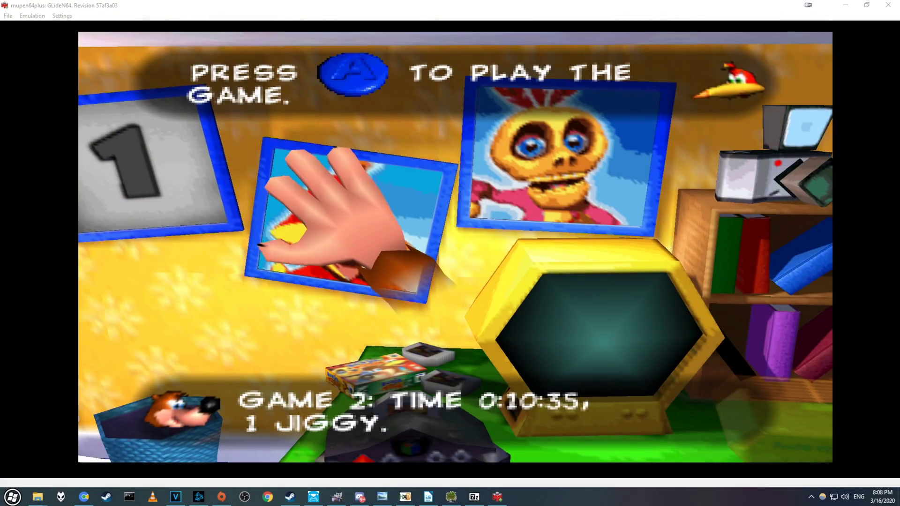
key(Left)
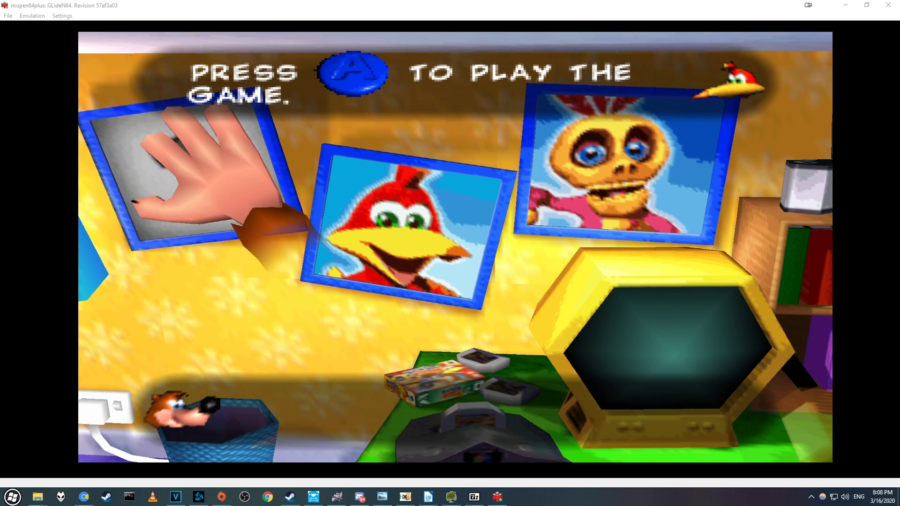
key(Right)
key(Right)
key(Left)
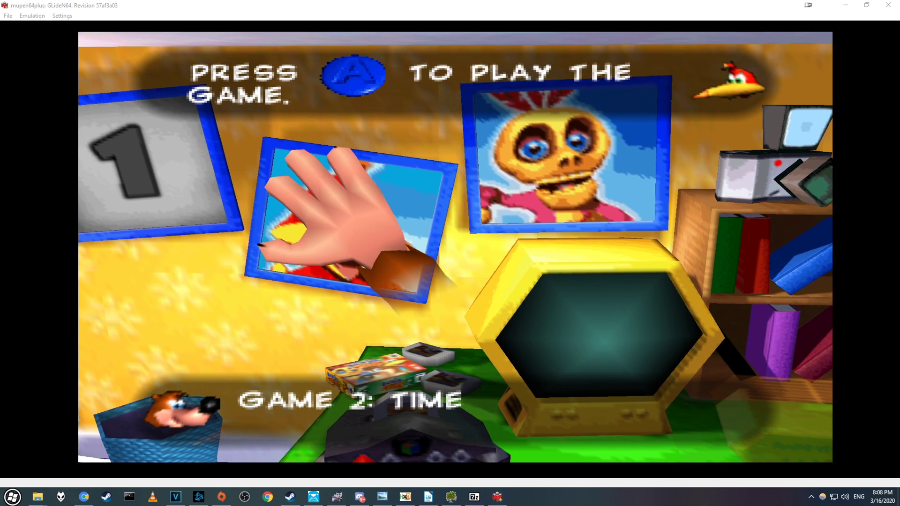